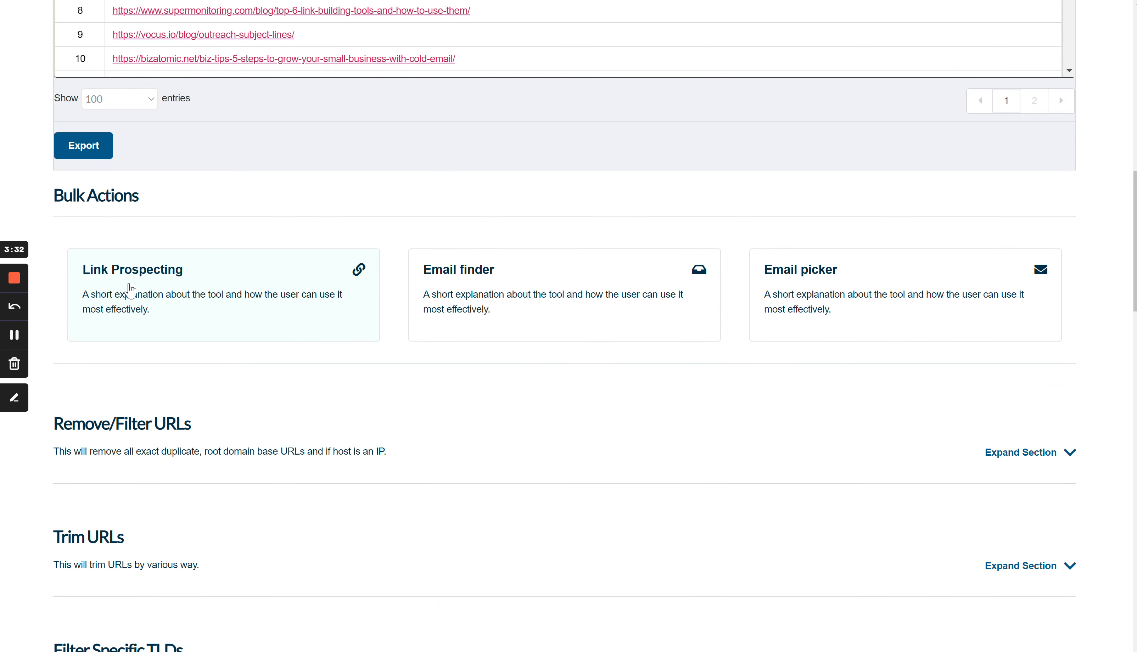
# - Open the Email finder bulk action and look over its author and email search sections
pyautogui.click(467, 291)
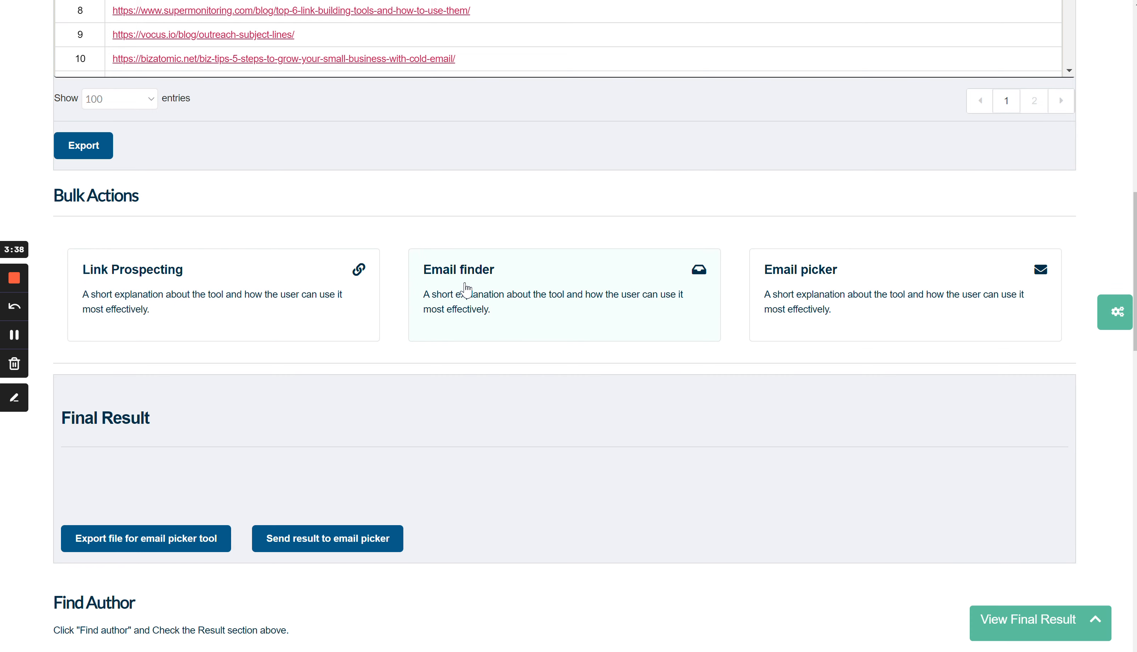
pyautogui.scroll(-7, 467, 291)
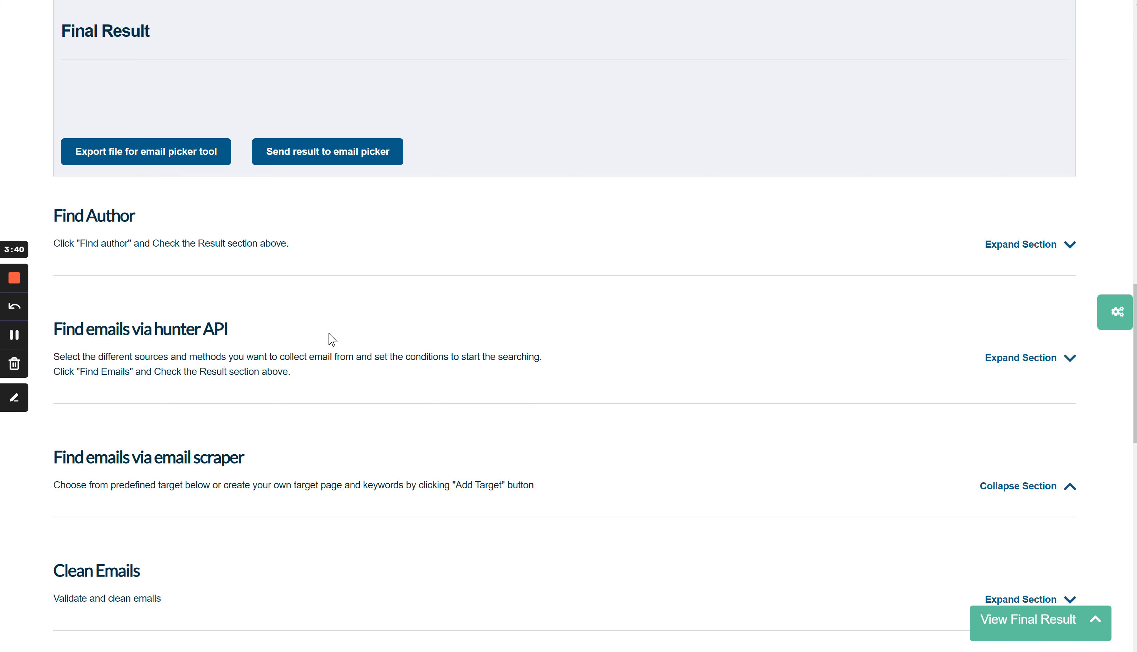
pyautogui.scroll(6, 329, 338)
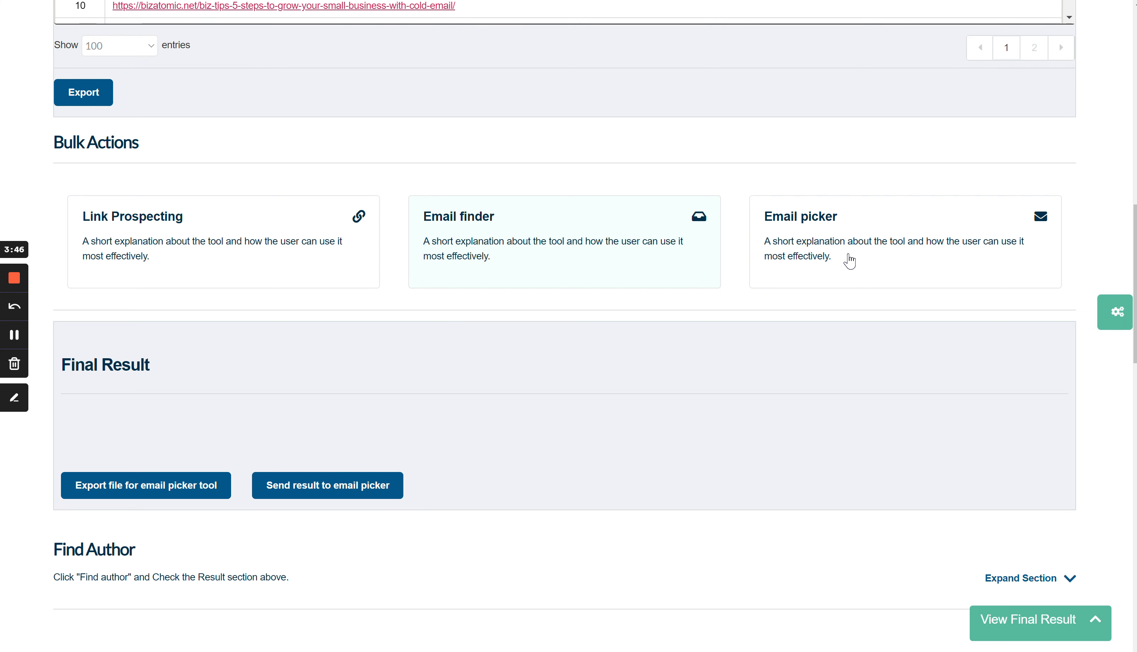
# - Switch to Link Prospecting and, under Remove/Filter URLs, select only the removal of URLs with more than 150 characters
pyautogui.click(277, 267)
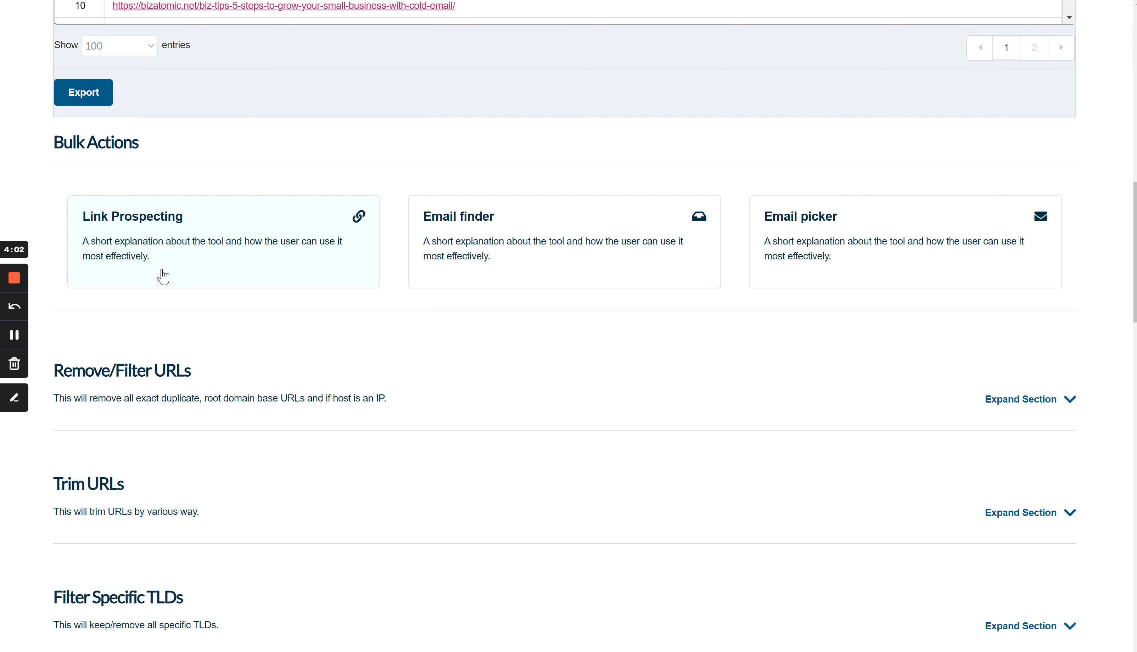
pyautogui.scroll(-3, 166, 276)
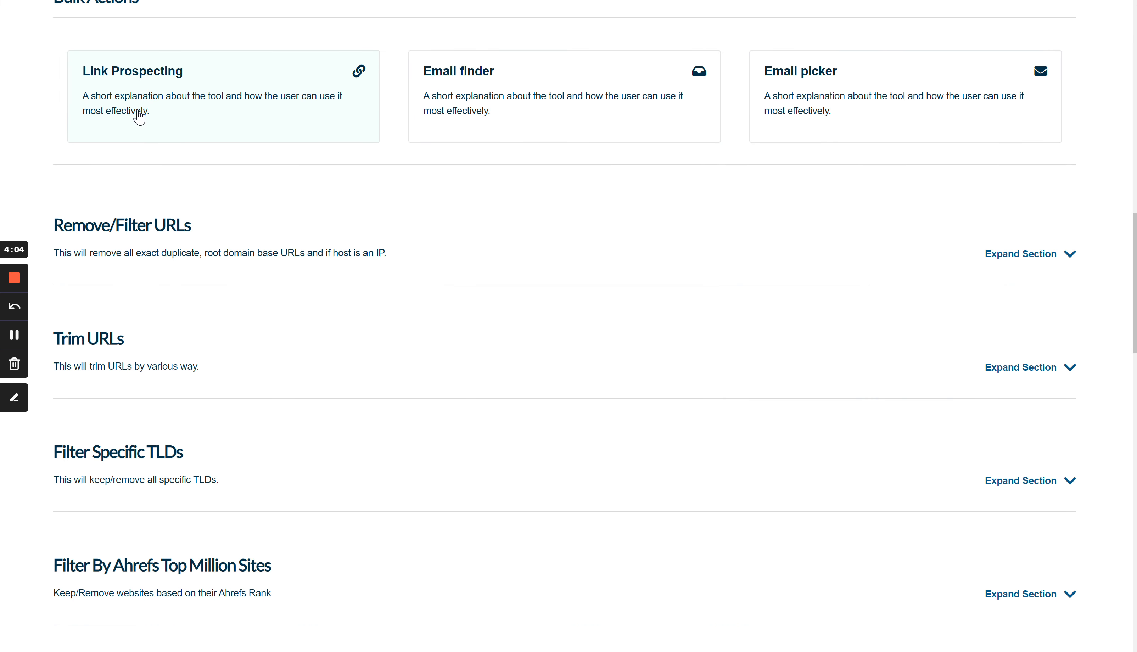
pyautogui.click(1003, 254)
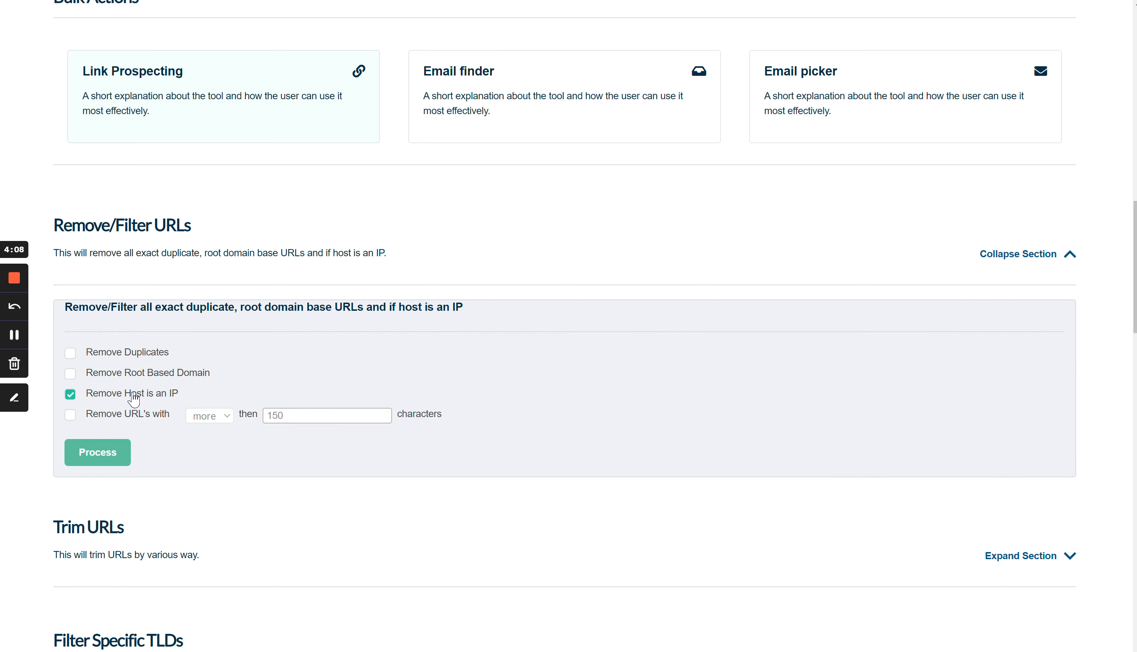
pyautogui.click(155, 397)
pyautogui.scroll(-1, 152, 404)
pyautogui.click(139, 389)
pyautogui.scroll(-1, 302, 429)
pyautogui.scroll(-3, 301, 428)
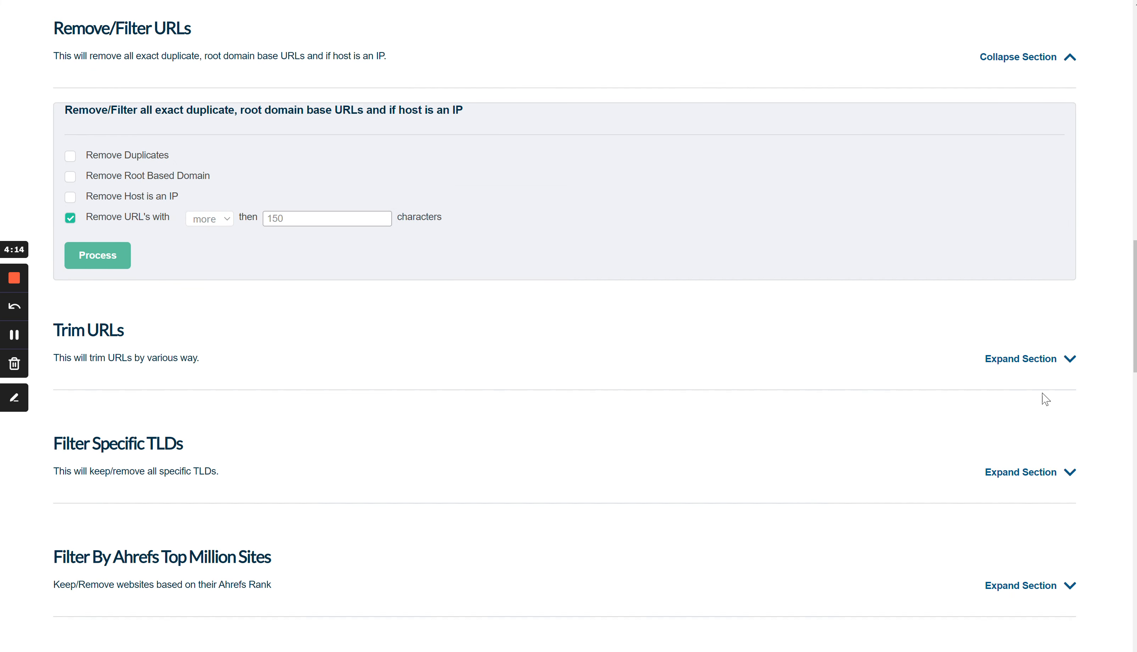
# - Expand Filter Specific TLDs and display the non-English country domains
pyautogui.click(1052, 472)
pyautogui.scroll(-5, 960, 441)
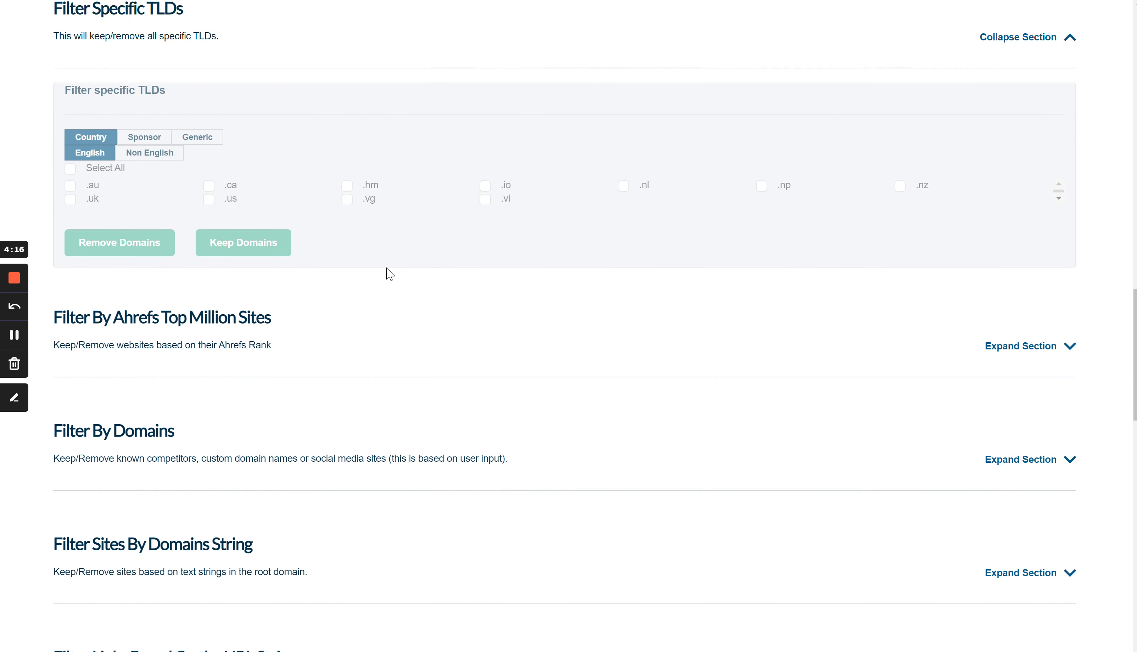
pyautogui.click(165, 157)
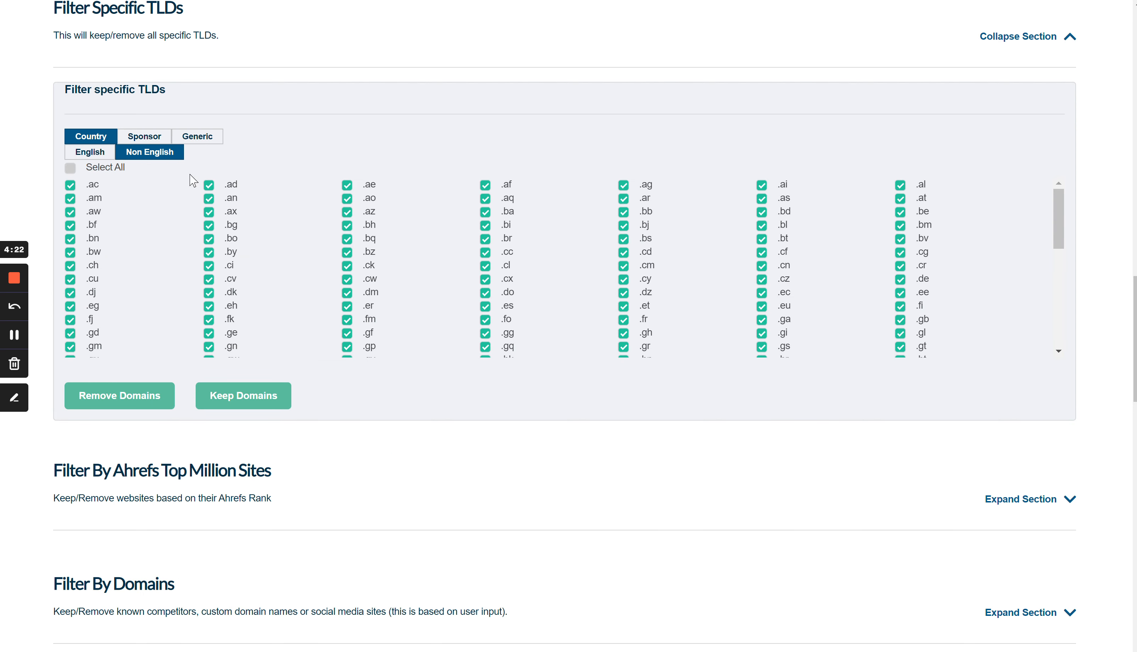
# - Compare the total number of entries in the Uploaded Data table with that in the Result table
pyautogui.scroll(15, 187, 180)
pyautogui.scroll(12, 686, 122)
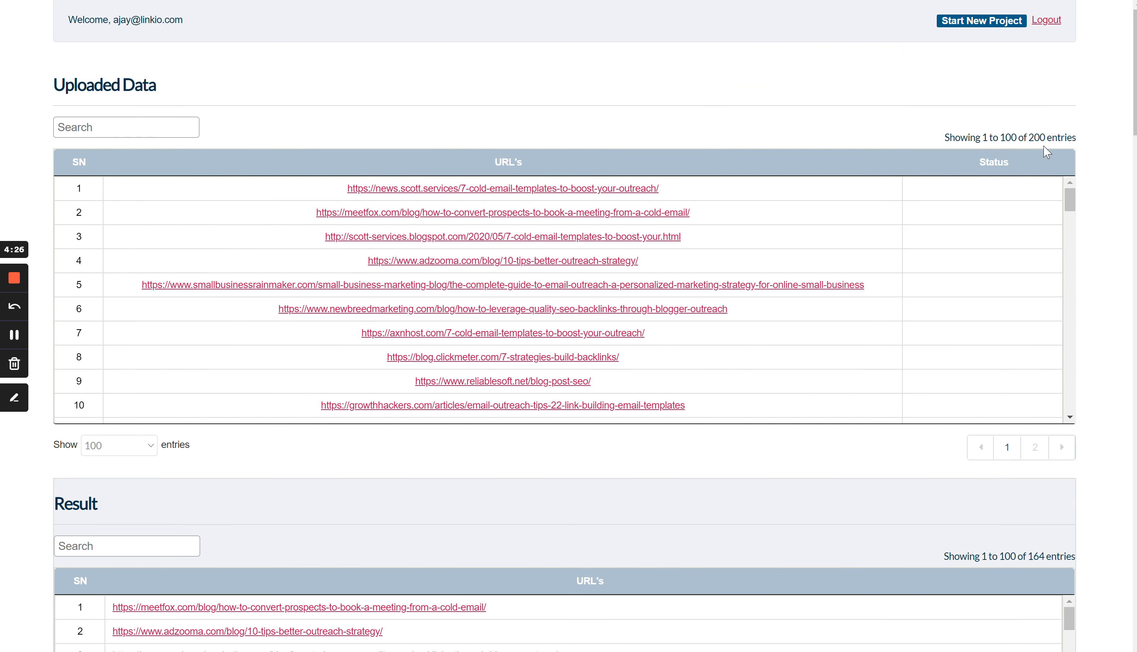
pyautogui.doubleClick(1035, 137)
pyautogui.click(1035, 136)
pyautogui.scroll(-4, 909, 310)
pyautogui.scroll(-8, 949, 500)
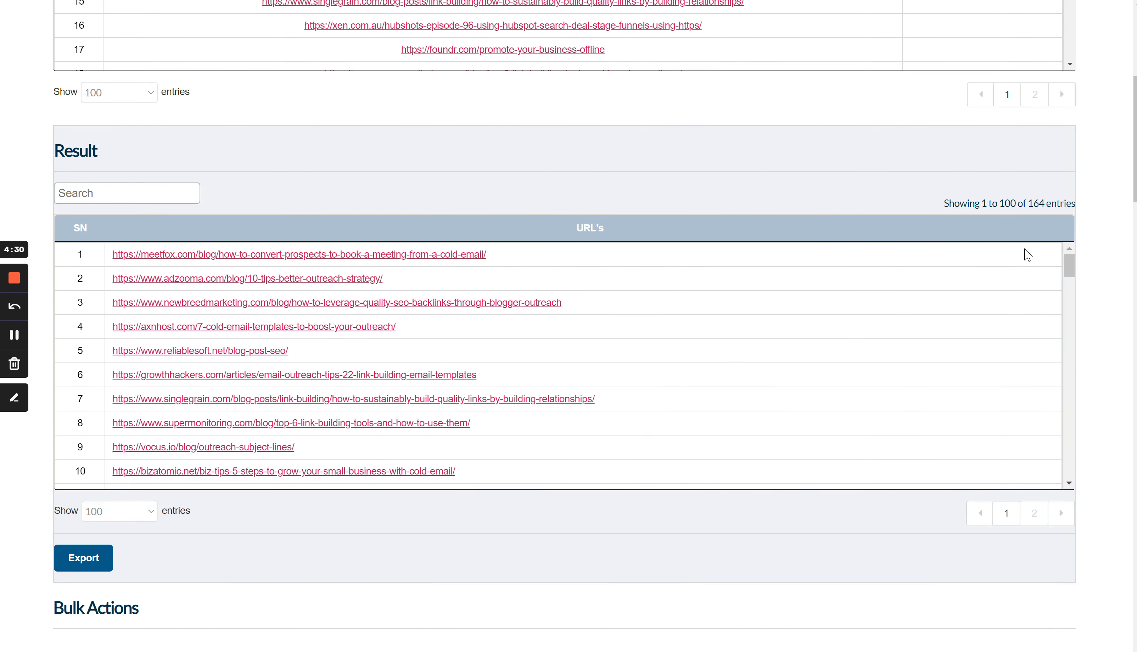
pyautogui.click(1038, 191)
pyautogui.scroll(-19, 882, 528)
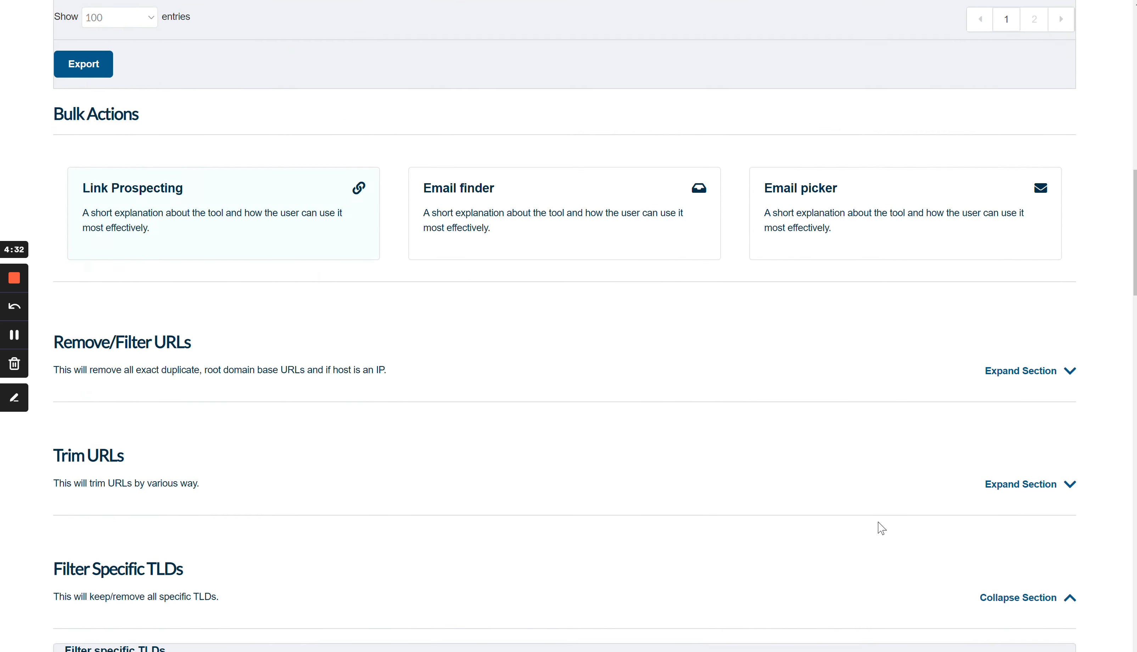
# - Expand Filter By Ahrefs Top Million Sites and examine its rank number setting
pyautogui.scroll(-7, 730, 470)
pyautogui.scroll(-4, 729, 470)
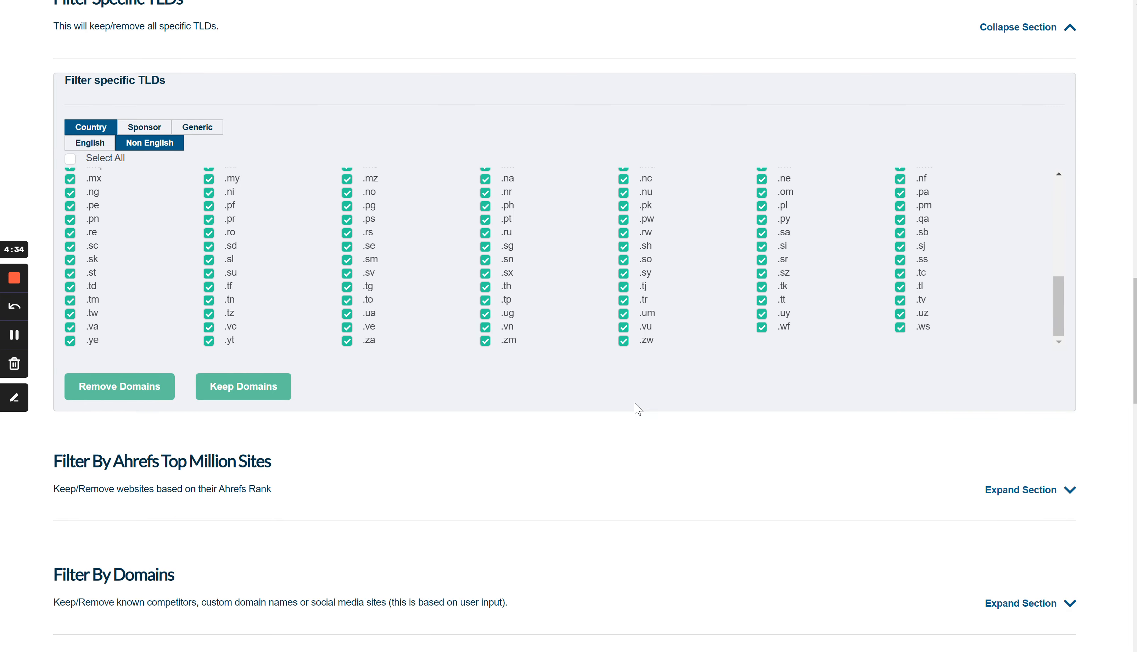
pyautogui.click(1008, 492)
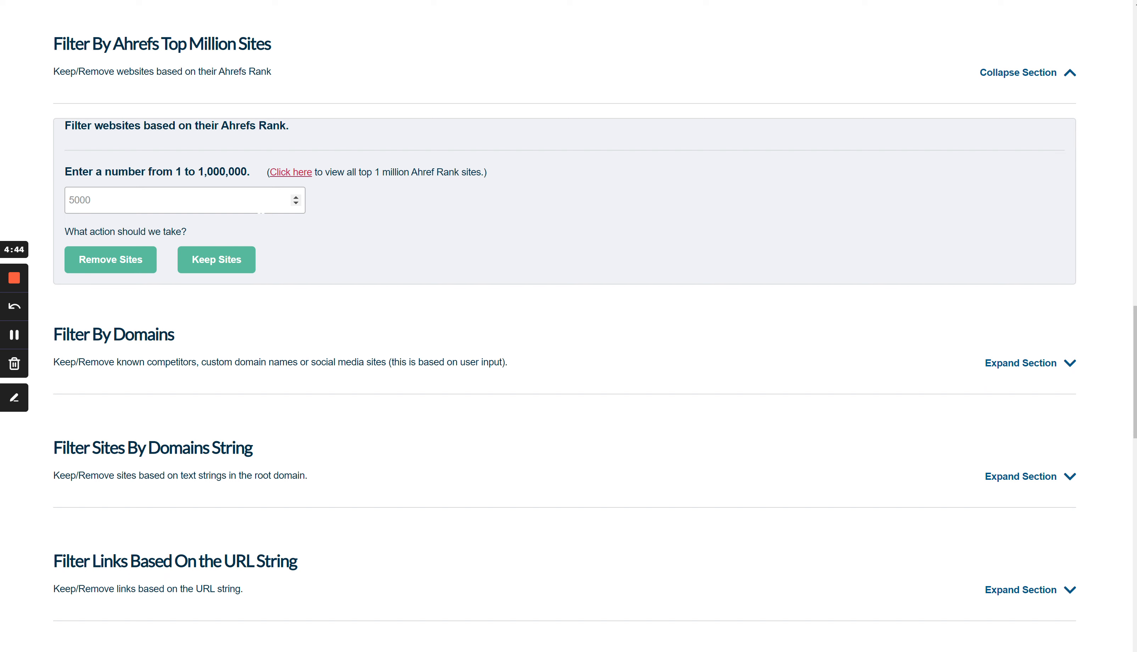
pyautogui.click(172, 191)
pyautogui.click(140, 192)
pyautogui.click(118, 201)
# - Expand Filter By Domains and look through the Image Sharing, Forums, Email Syndication, Stock Photo and Custom Sites lists
pyautogui.click(997, 364)
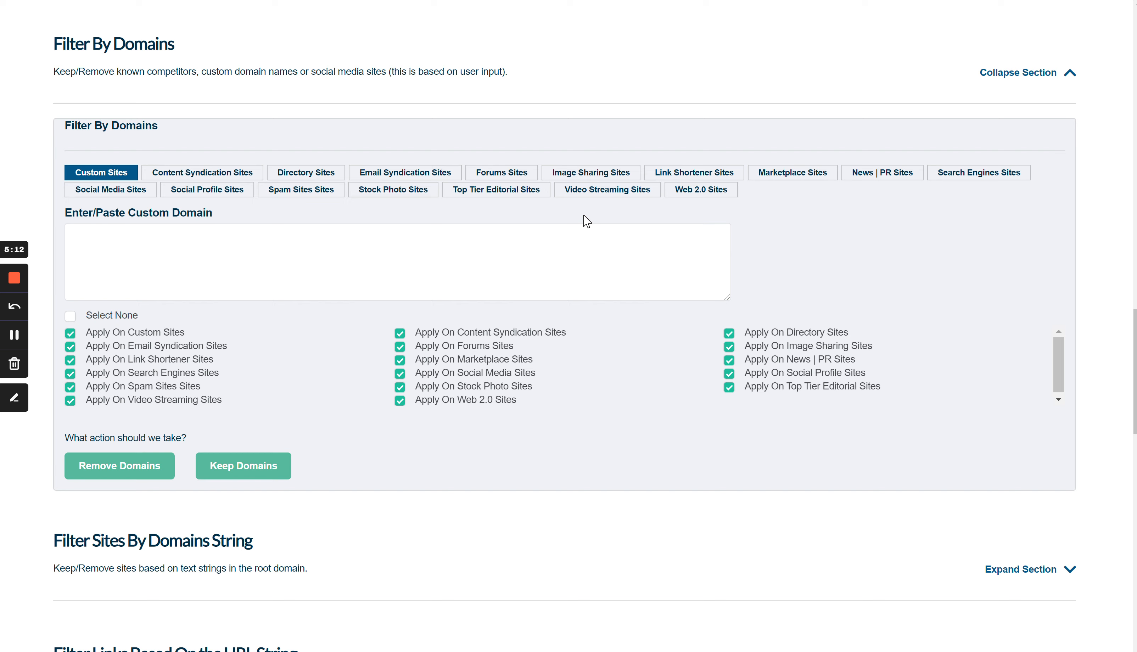
pyautogui.click(580, 175)
pyautogui.click(511, 175)
pyautogui.click(408, 176)
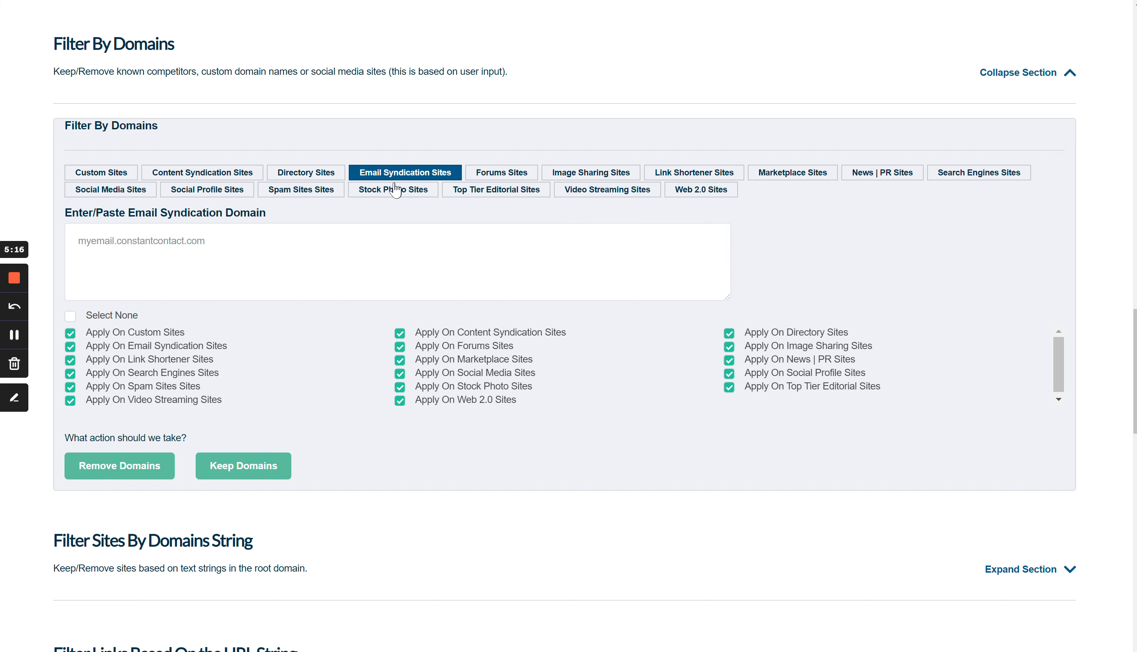
pyautogui.click(394, 189)
pyautogui.click(108, 175)
pyautogui.click(127, 251)
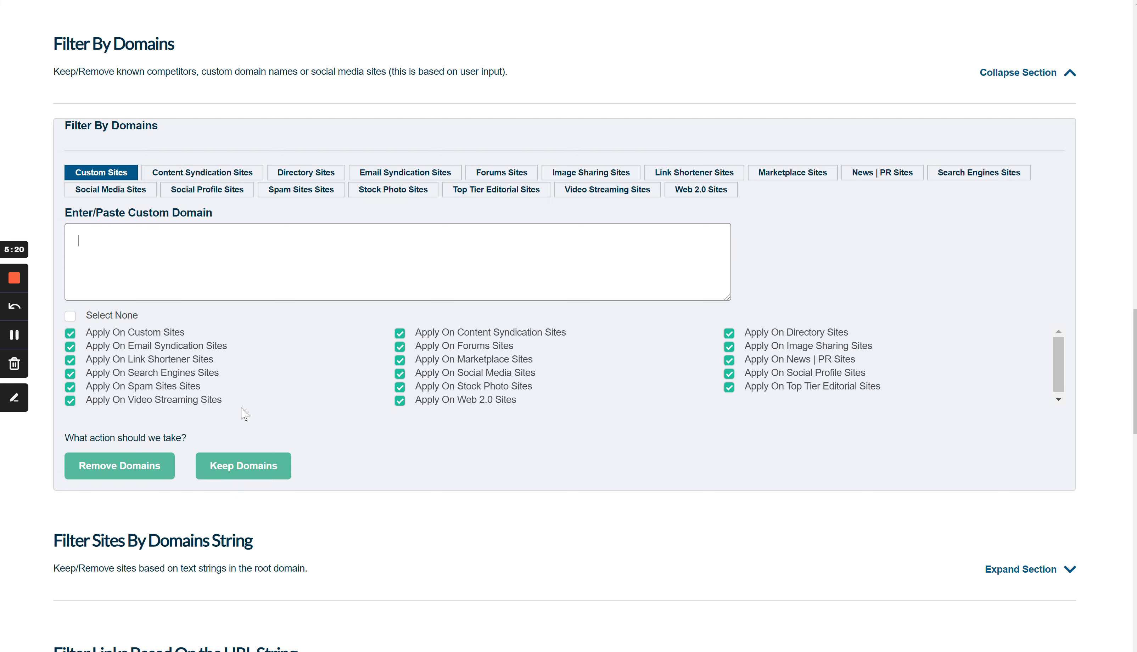
# - Expand Filter Sites By Domains String and review the News, Forums and Directories Site Keywords lists
pyautogui.scroll(-5, 338, 451)
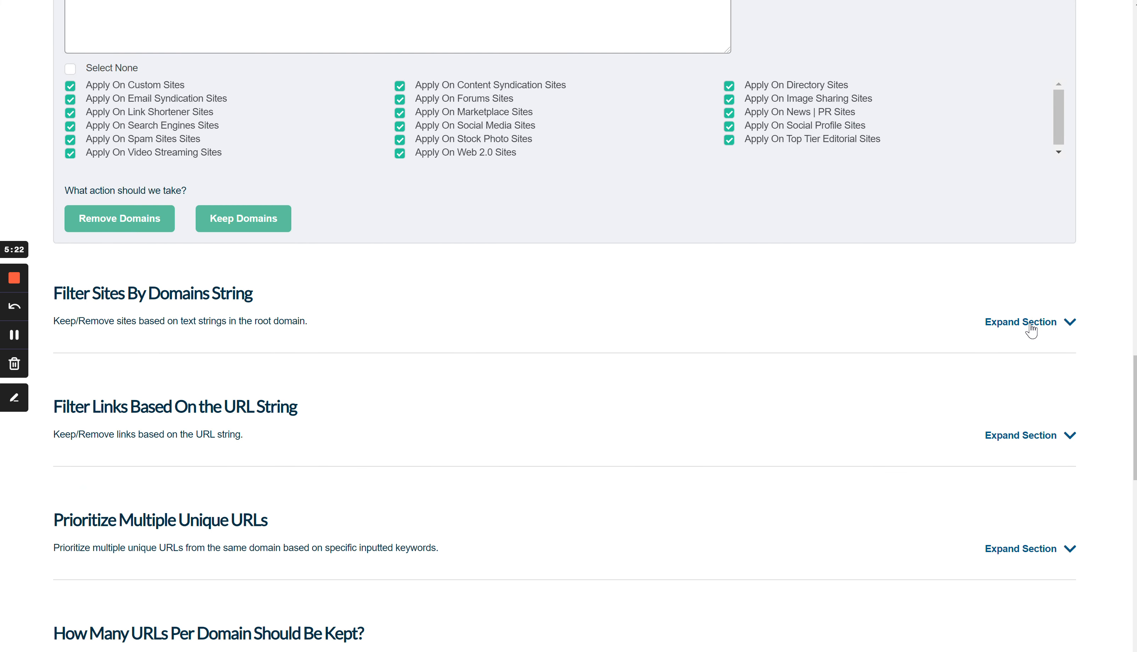
pyautogui.click(1031, 328)
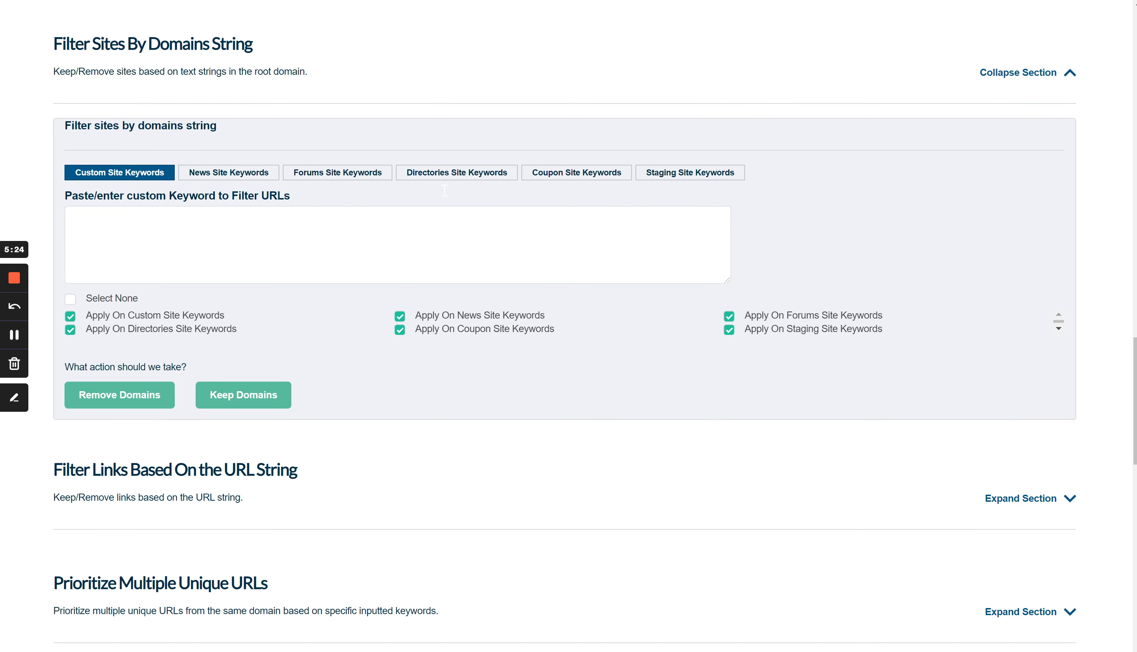
pyautogui.moveTo(127, 128); pyautogui.dragTo(108, 133)
pyautogui.click(120, 132)
pyautogui.click(194, 173)
pyautogui.click(111, 239)
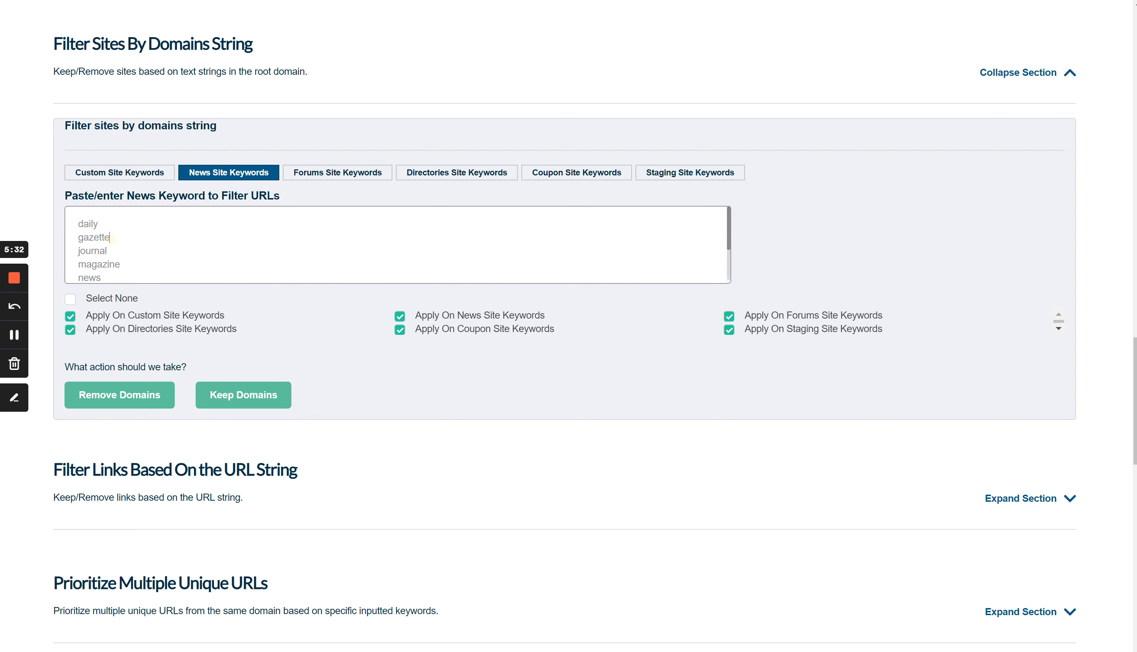
pyautogui.click(103, 239)
pyautogui.click(343, 172)
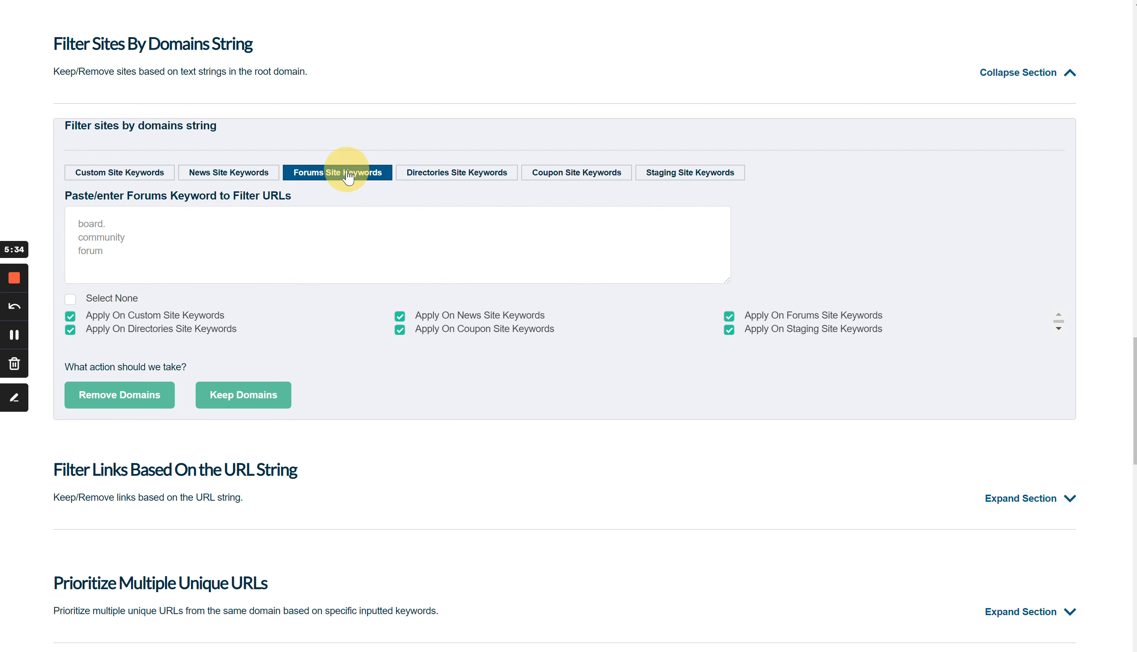
pyautogui.click(167, 235)
pyautogui.click(472, 171)
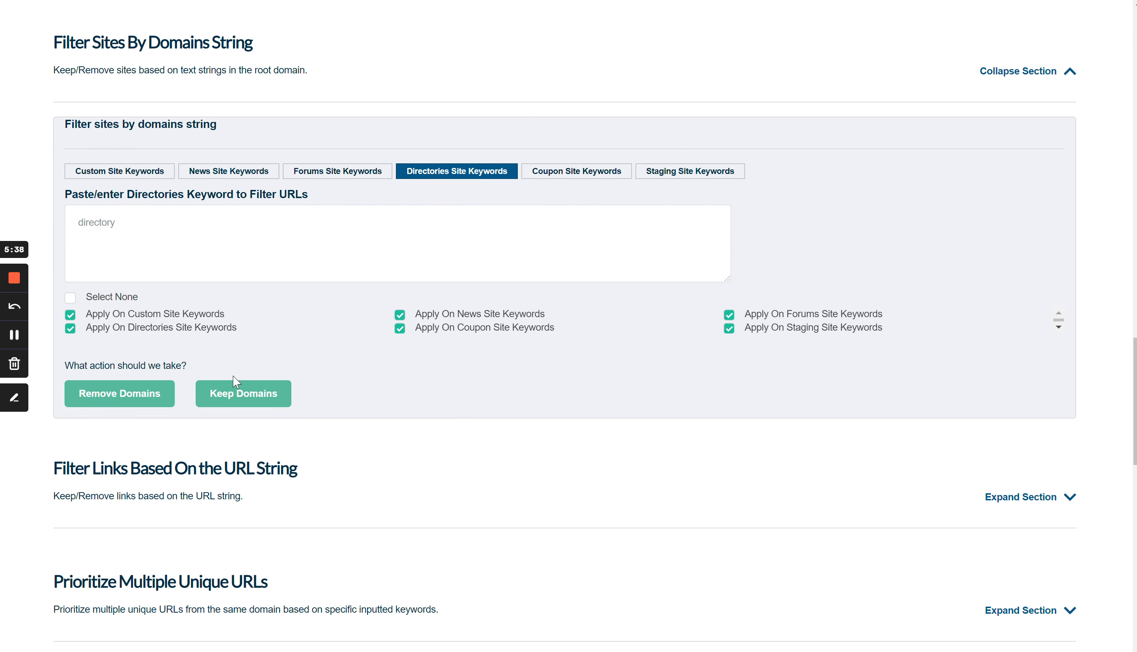
# - Expand Filter Links Based On the URL String and review the Aggregators Site Keywords list
pyautogui.scroll(-4, 237, 382)
pyautogui.click(995, 328)
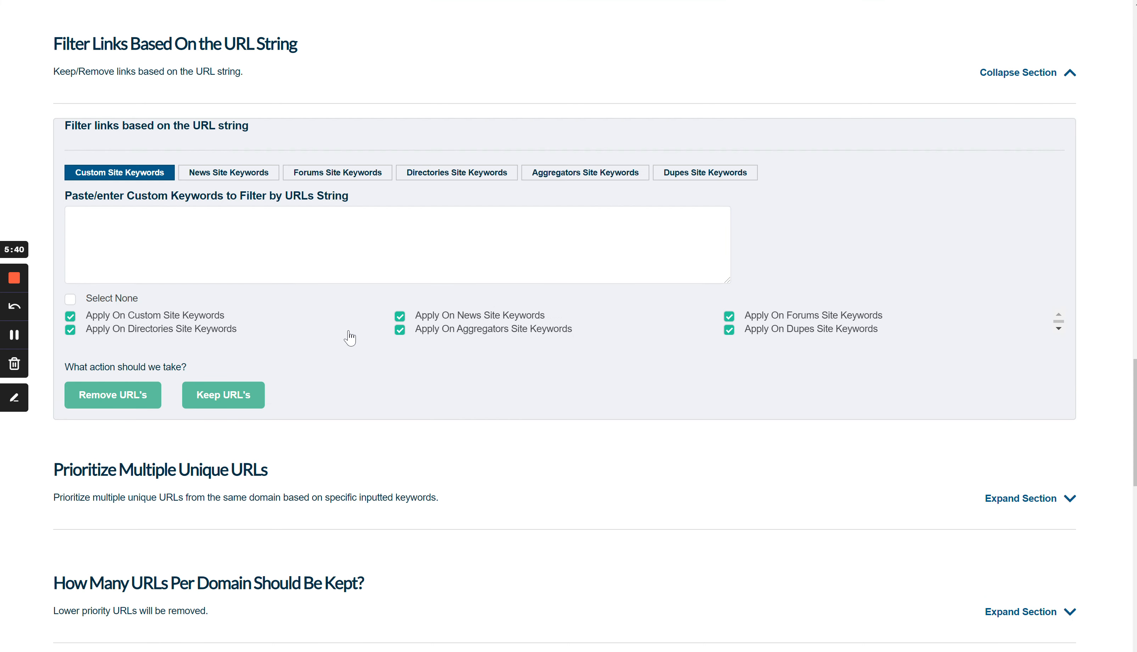
pyautogui.click(591, 172)
pyautogui.click(141, 250)
pyautogui.click(111, 237)
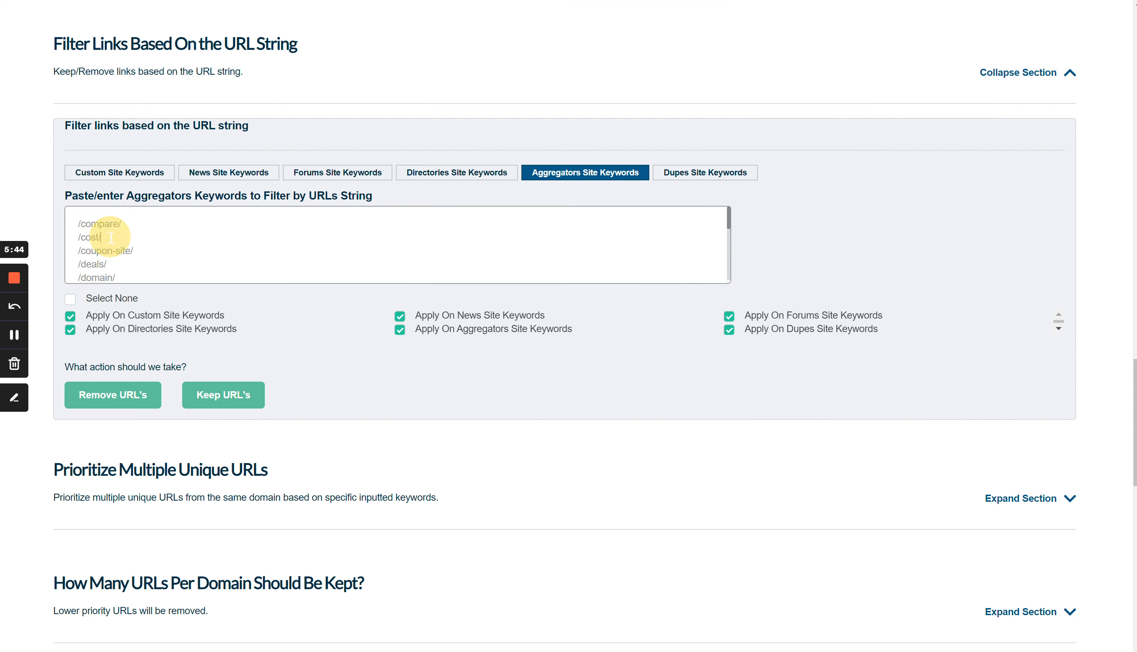
pyautogui.scroll(-1, 110, 236)
pyautogui.click(151, 253)
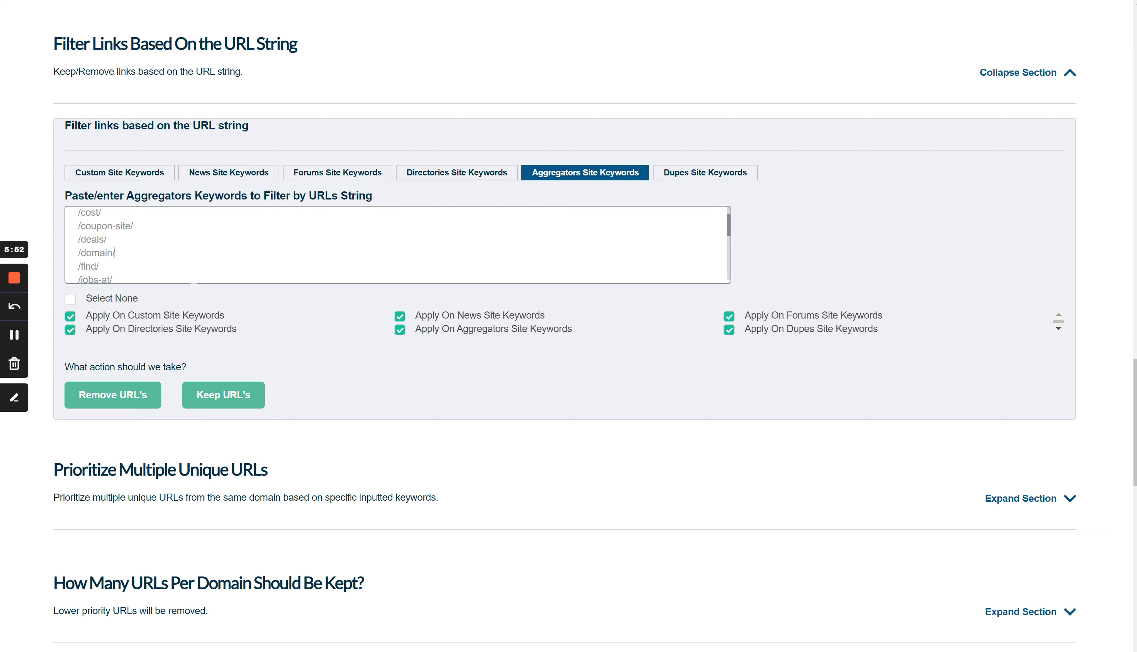
# - Review the remaining prospecting filters and the Result table, and switch the bulk action back to Email finder
pyautogui.scroll(-3, 369, 399)
pyautogui.scroll(-2, 825, 360)
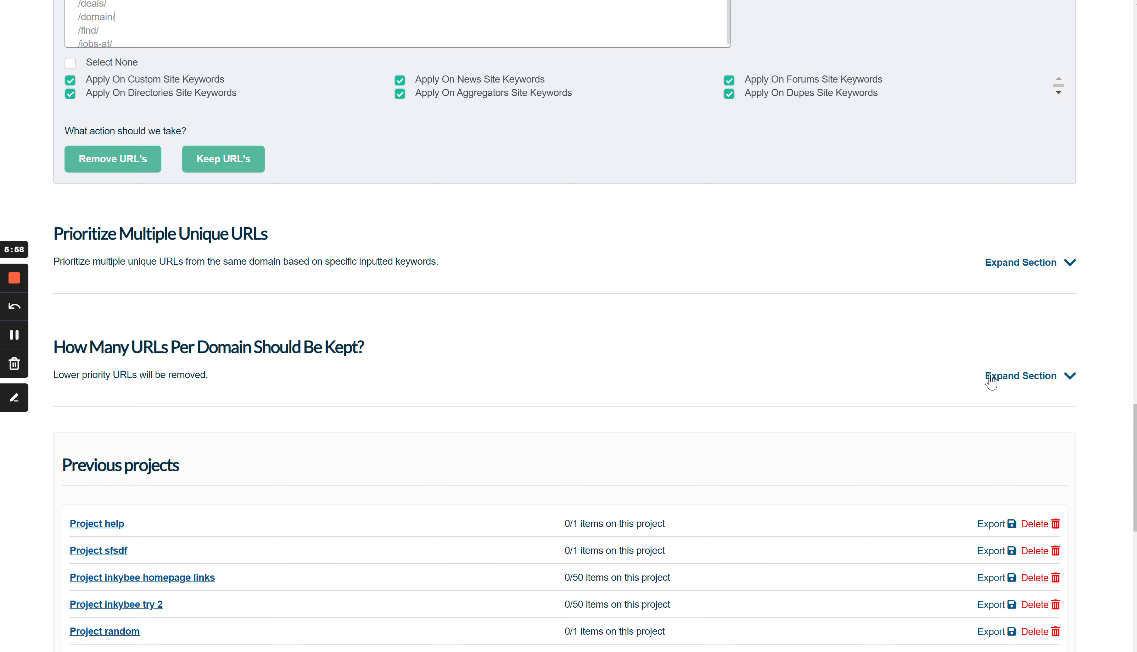
pyautogui.scroll(15, 992, 383)
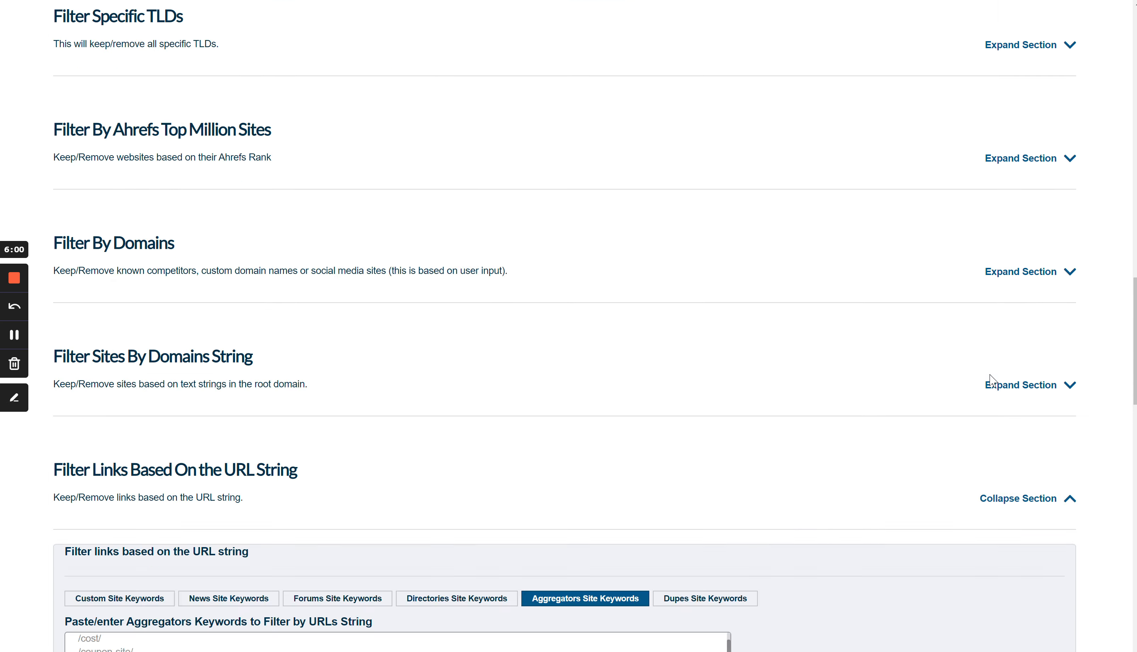
pyautogui.scroll(6, 992, 383)
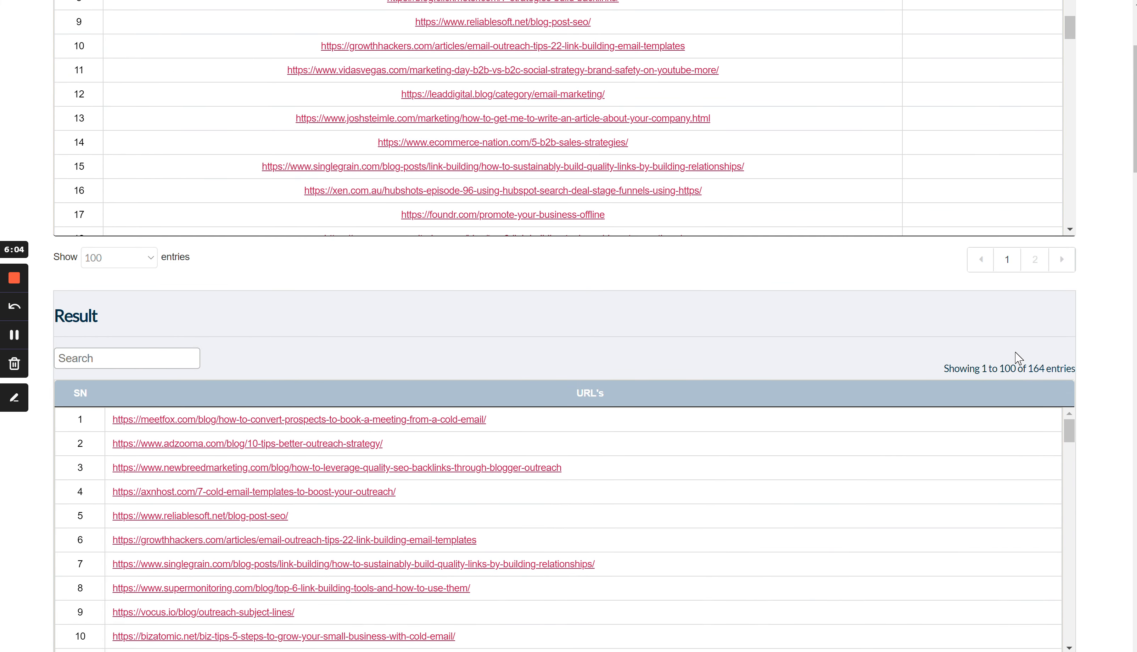
pyautogui.scroll(-6, 686, 353)
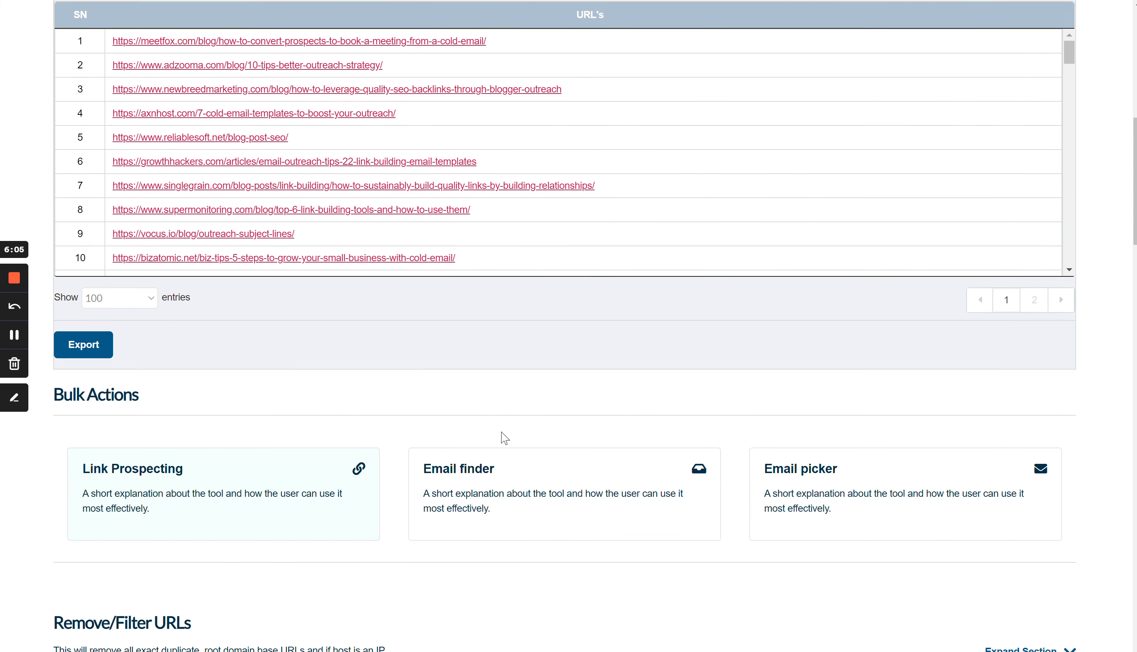
pyautogui.click(471, 505)
pyautogui.scroll(-6, 471, 504)
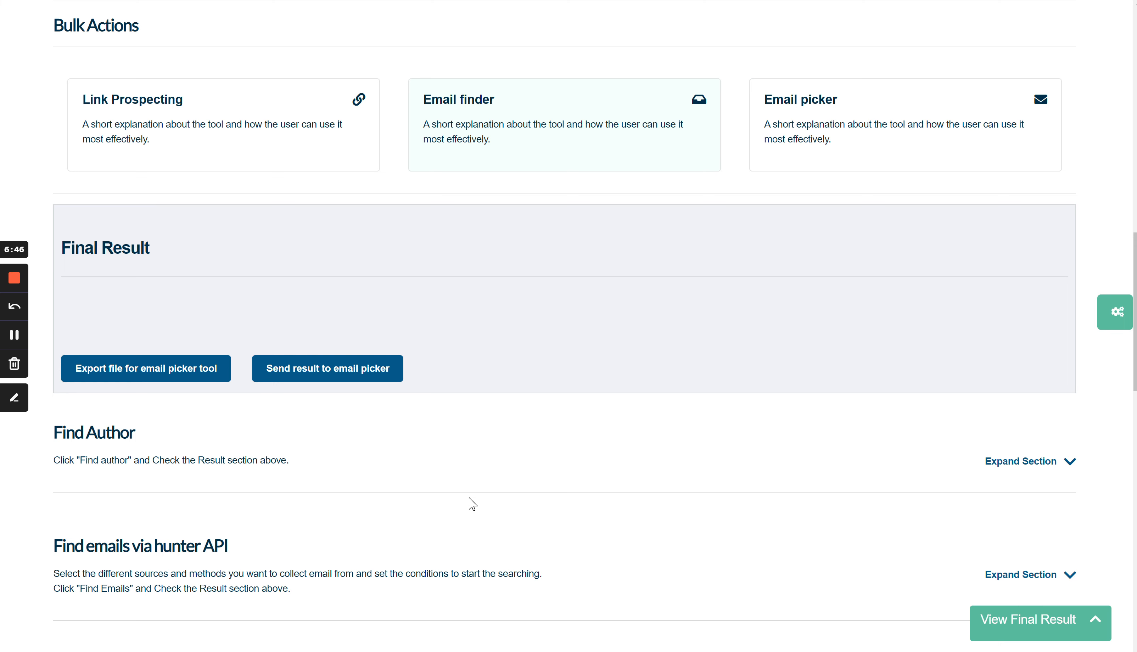
pyautogui.scroll(-4, 472, 505)
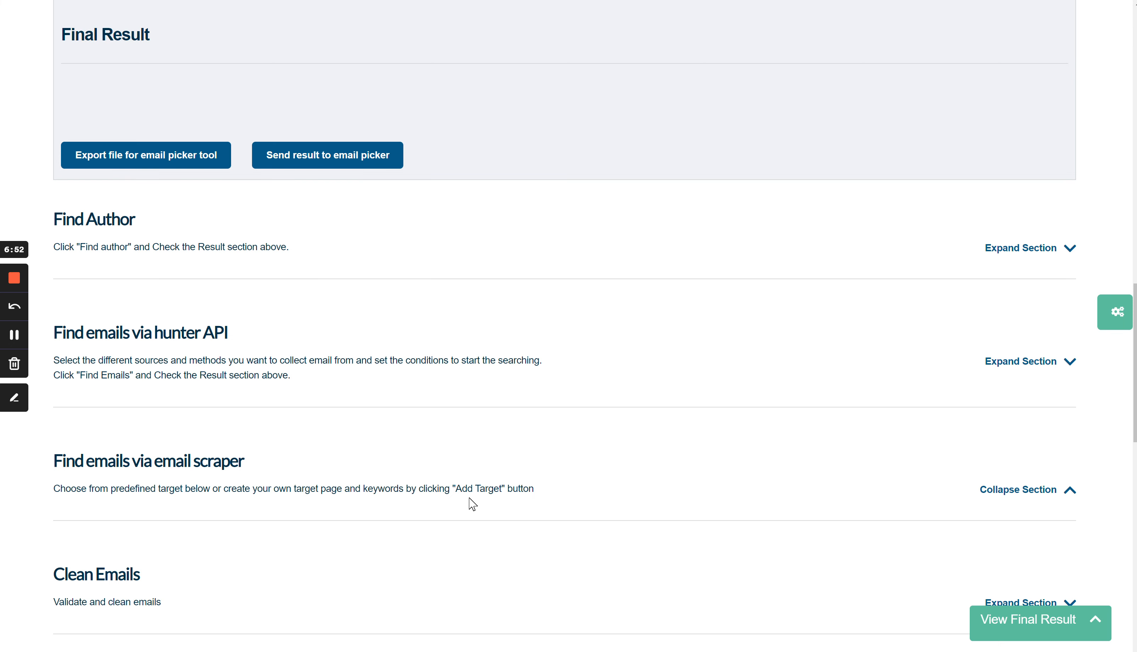
pyautogui.scroll(2, 472, 504)
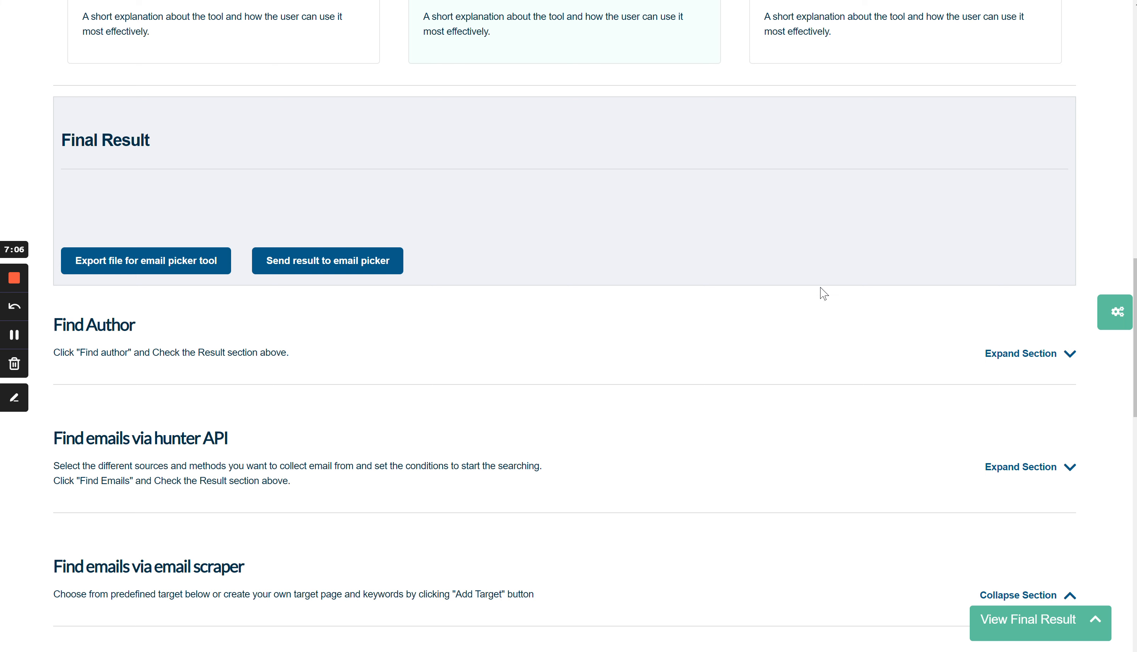
# - Expand the Find Author section and examine the authors listed for the source URLs in the Author Result table
pyautogui.click(1007, 354)
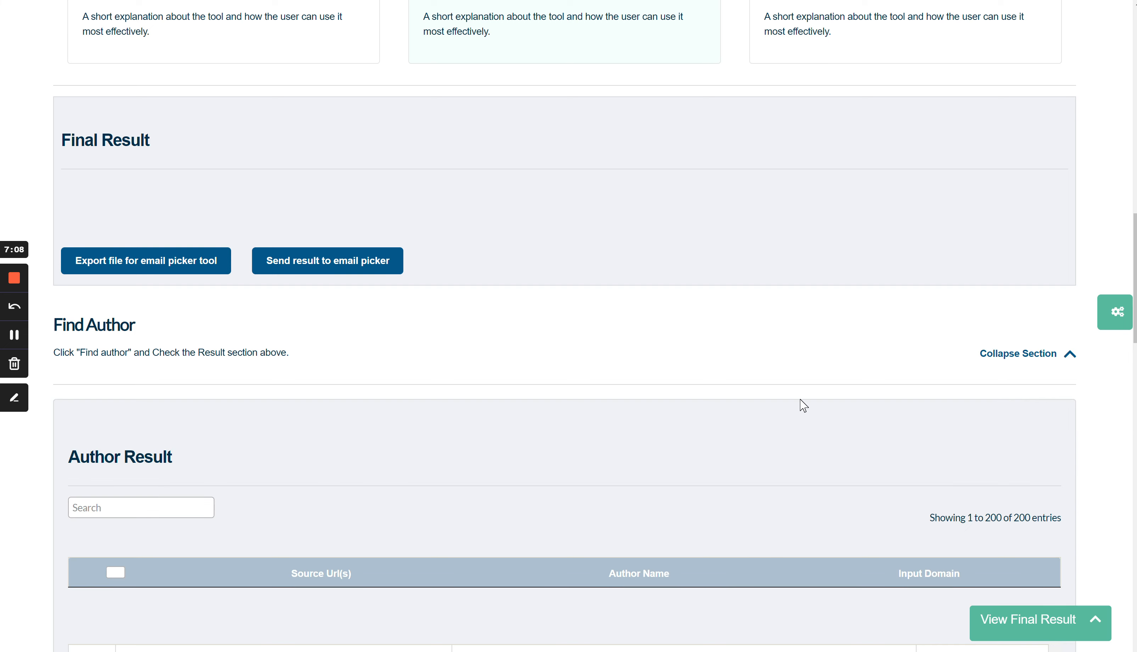
pyautogui.scroll(-3, 803, 401)
pyautogui.scroll(-3, 206, 153)
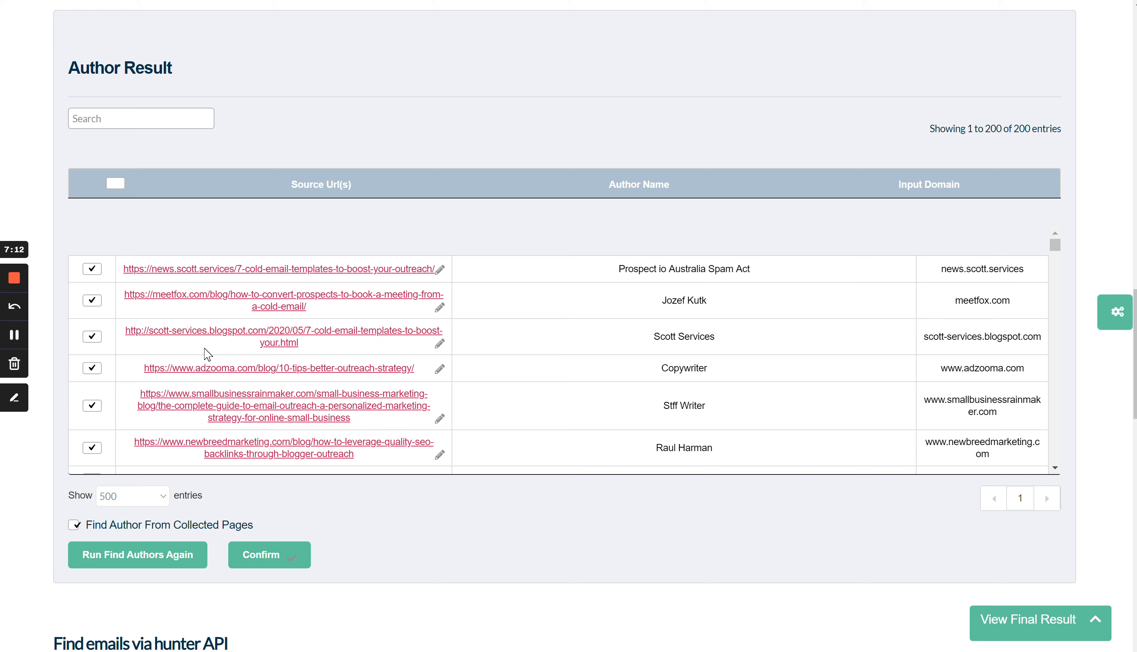
pyautogui.scroll(-3, 207, 354)
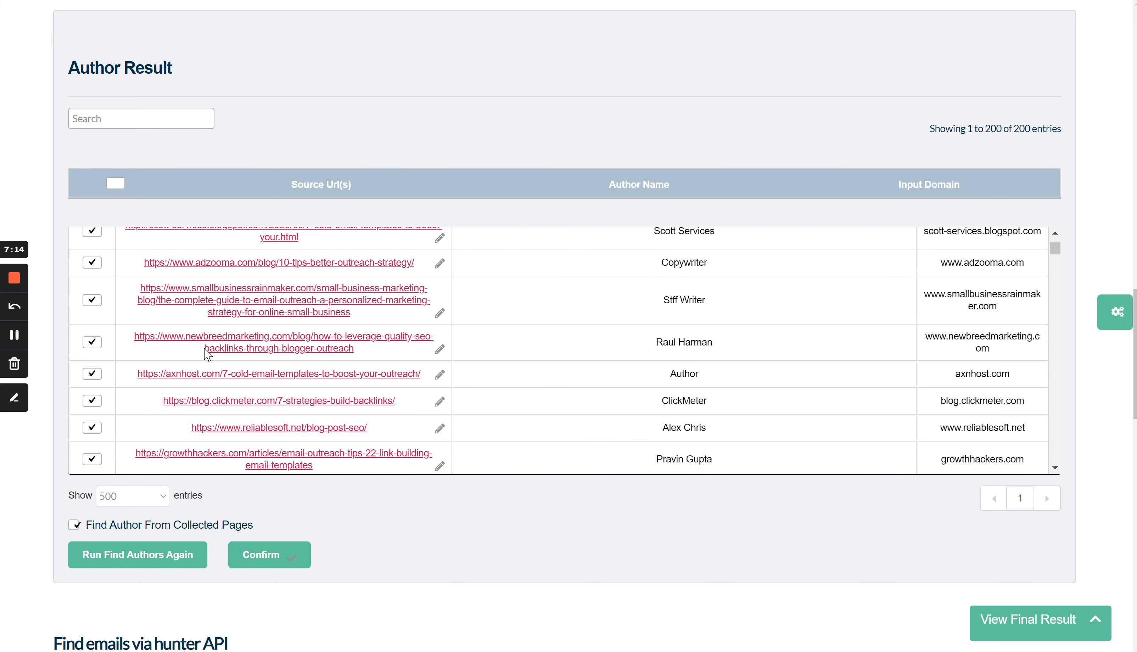
# - Remove the word "Author" from the author name of the leaddigital.blog row in the Author Result table
pyautogui.scroll(-5, 207, 354)
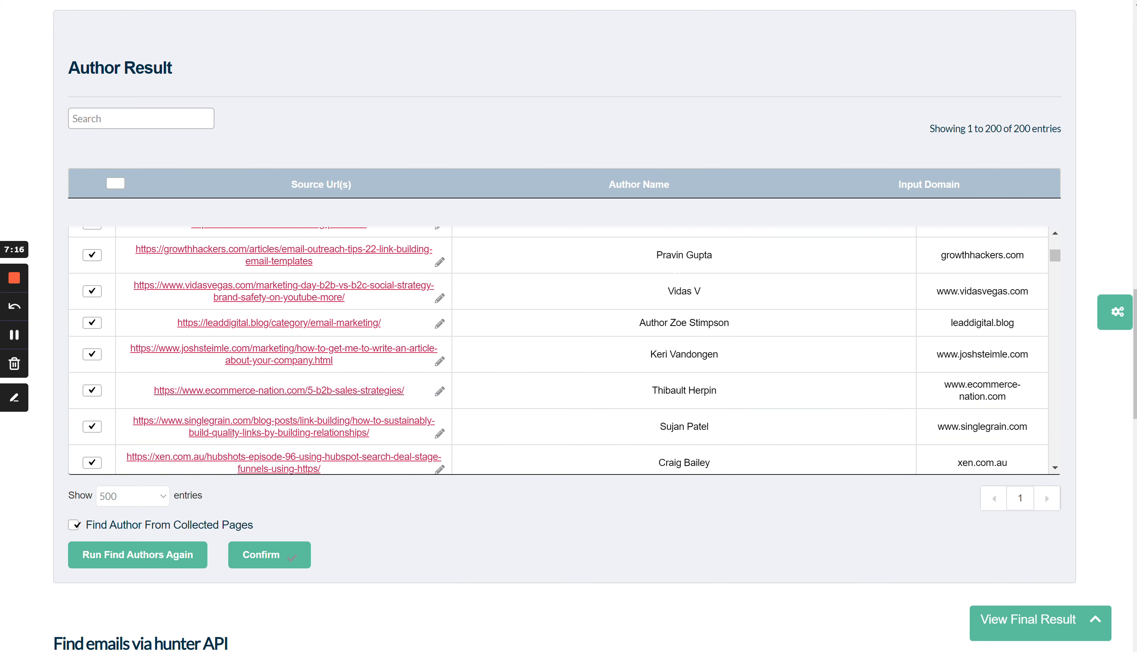
pyautogui.moveTo(671, 323); pyautogui.dragTo(734, 323)
pyautogui.moveTo(656, 357); pyautogui.dragTo(727, 353)
pyautogui.moveTo(670, 323); pyautogui.dragTo(571, 323)
pyautogui.press('BackSpace')
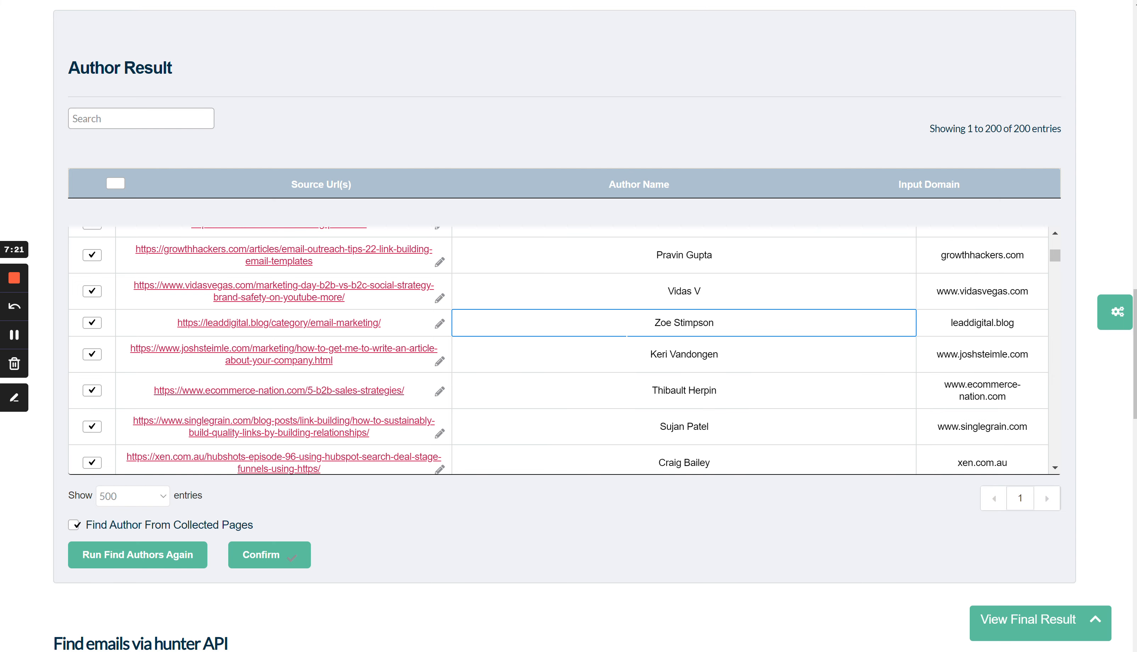
pyautogui.click(623, 356)
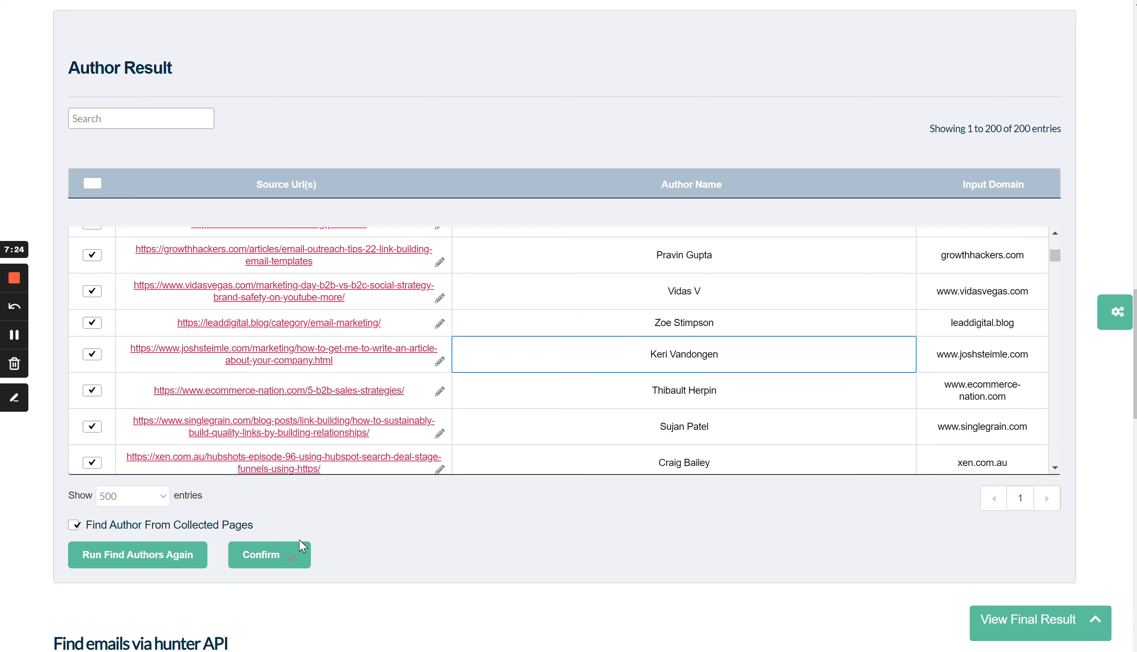
# - Expand the Find emails via hunter API section and review it along with the Author Result table
pyautogui.scroll(-3, 298, 491)
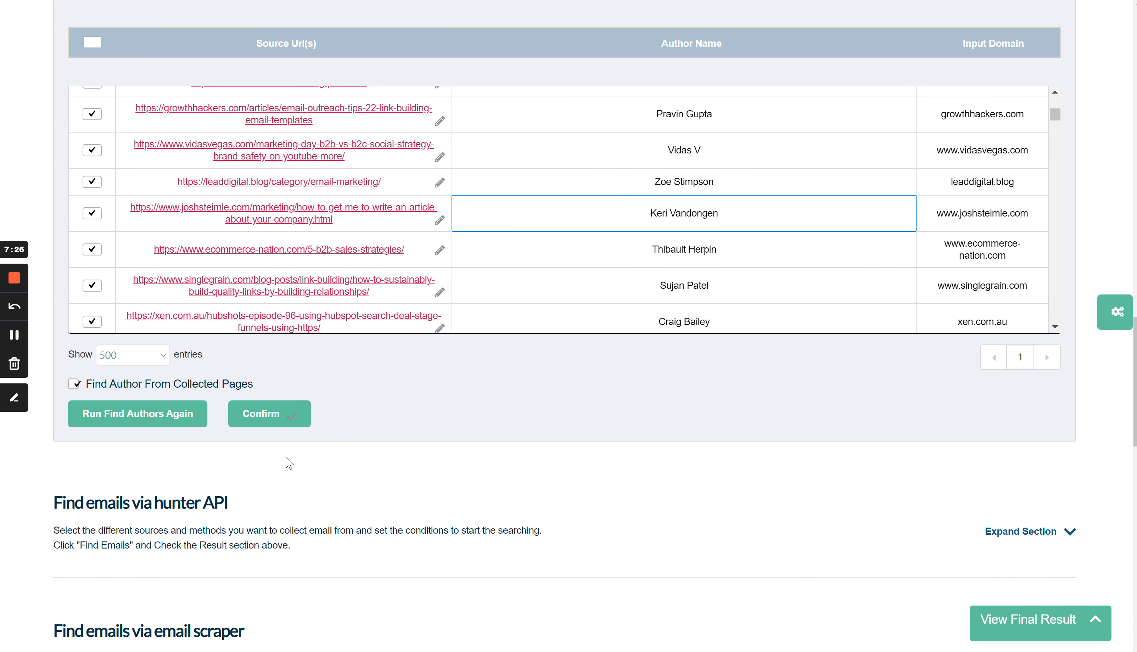
pyautogui.scroll(-4, 350, 494)
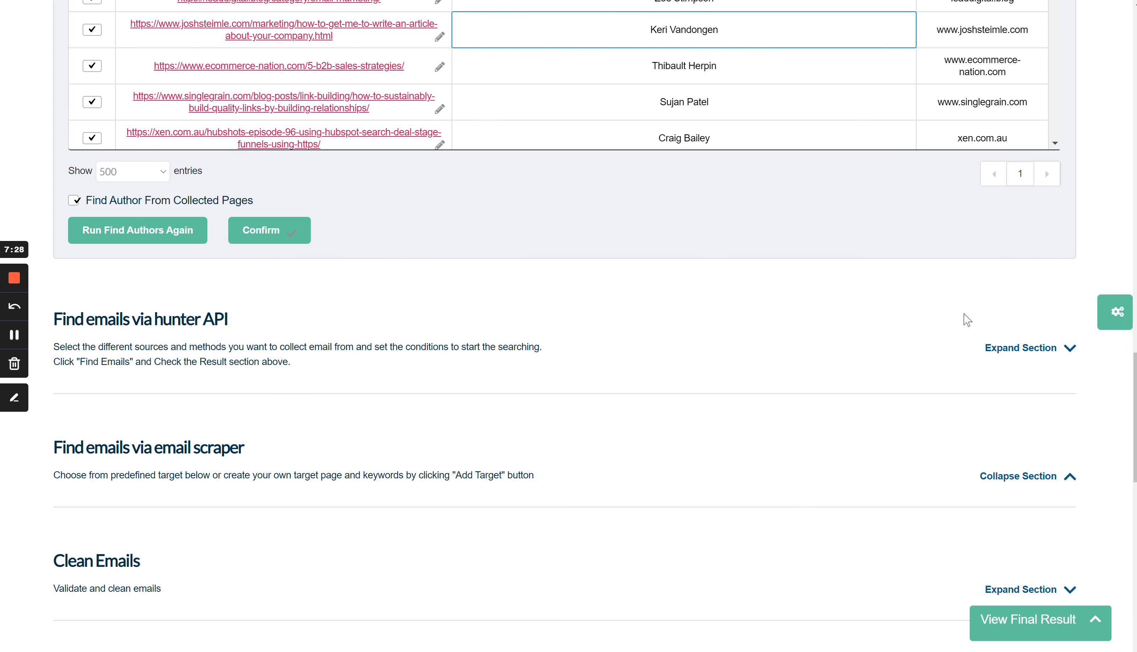
pyautogui.click(1011, 348)
pyautogui.scroll(-1, 309, 350)
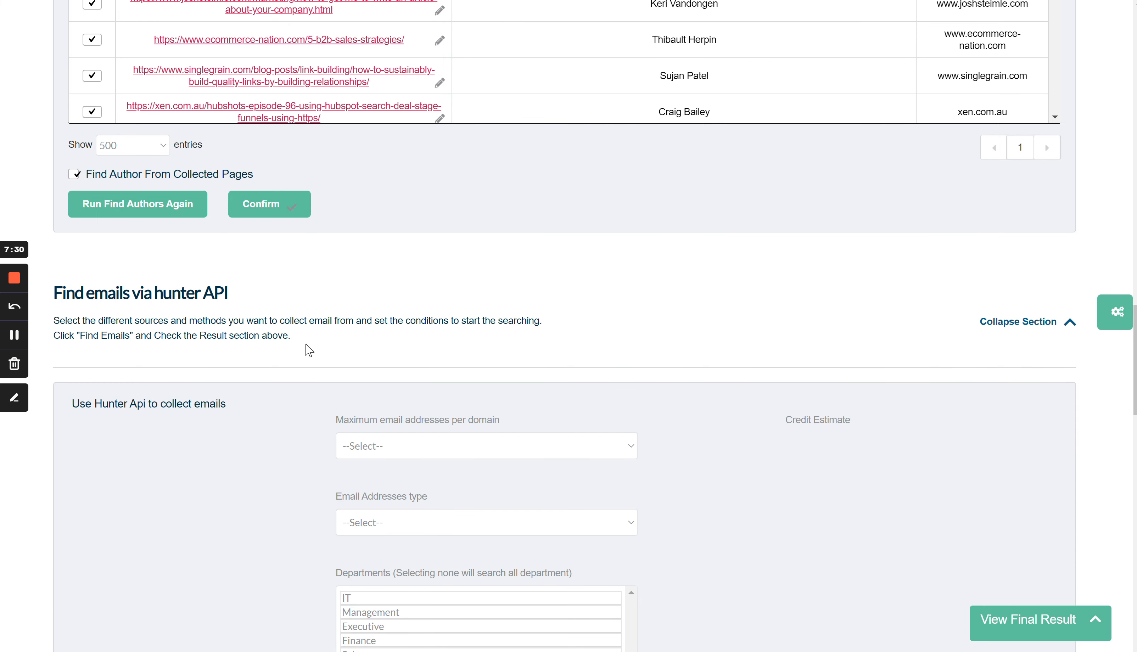
pyautogui.scroll(2, 230, 321)
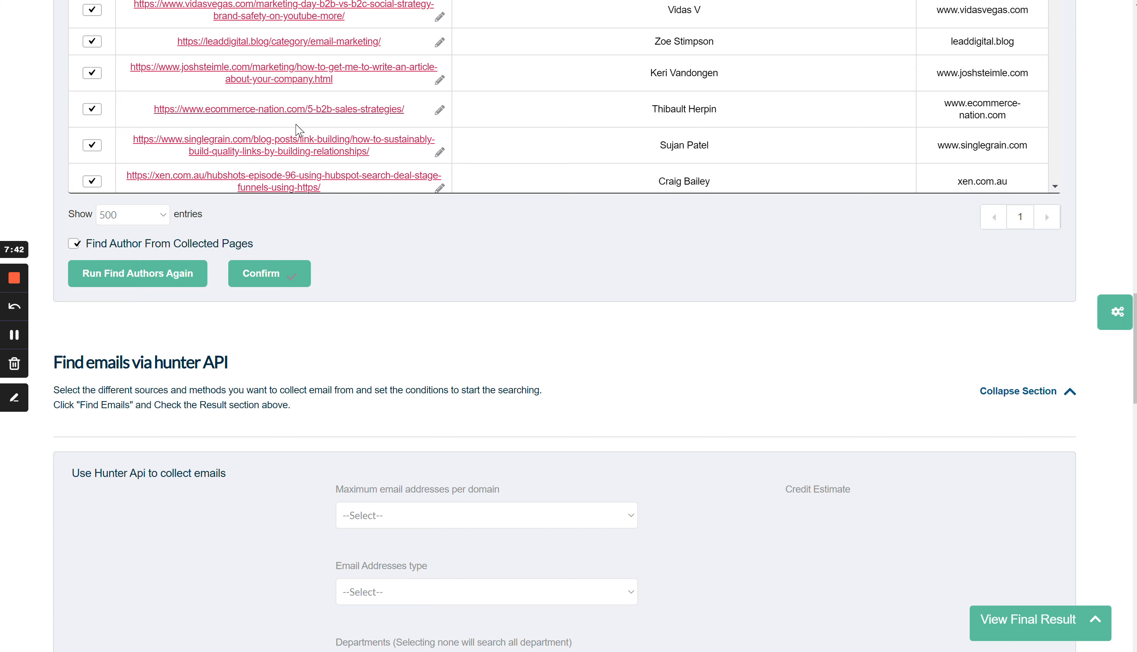
pyautogui.scroll(15, 300, 131)
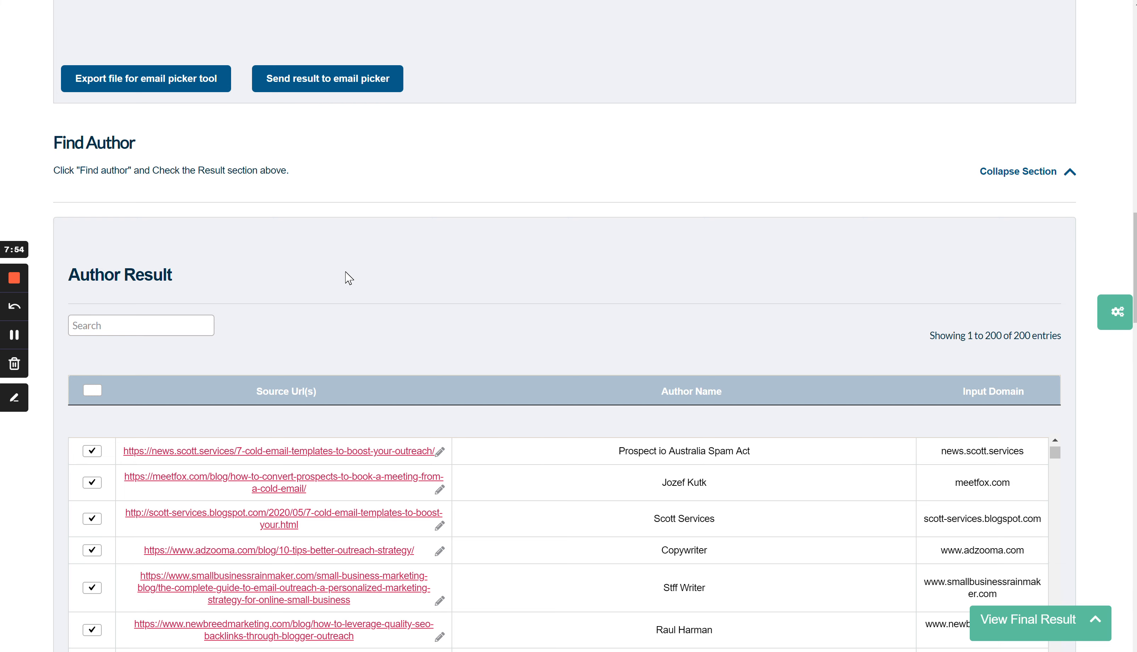
pyautogui.scroll(-5, 349, 279)
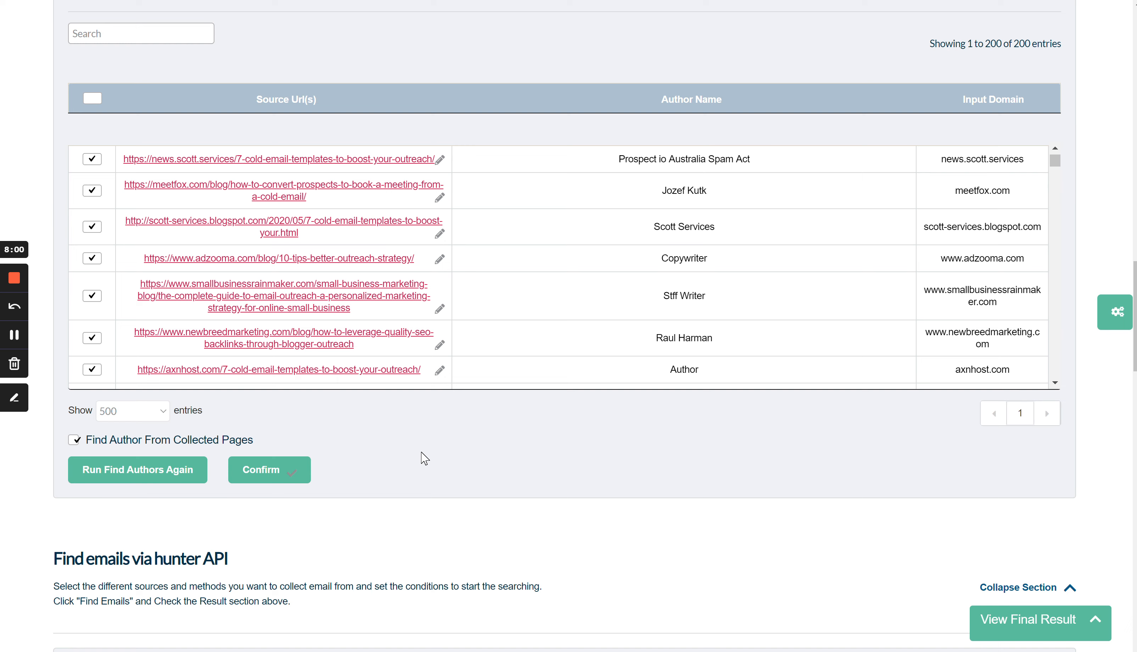
pyautogui.scroll(-10, 425, 459)
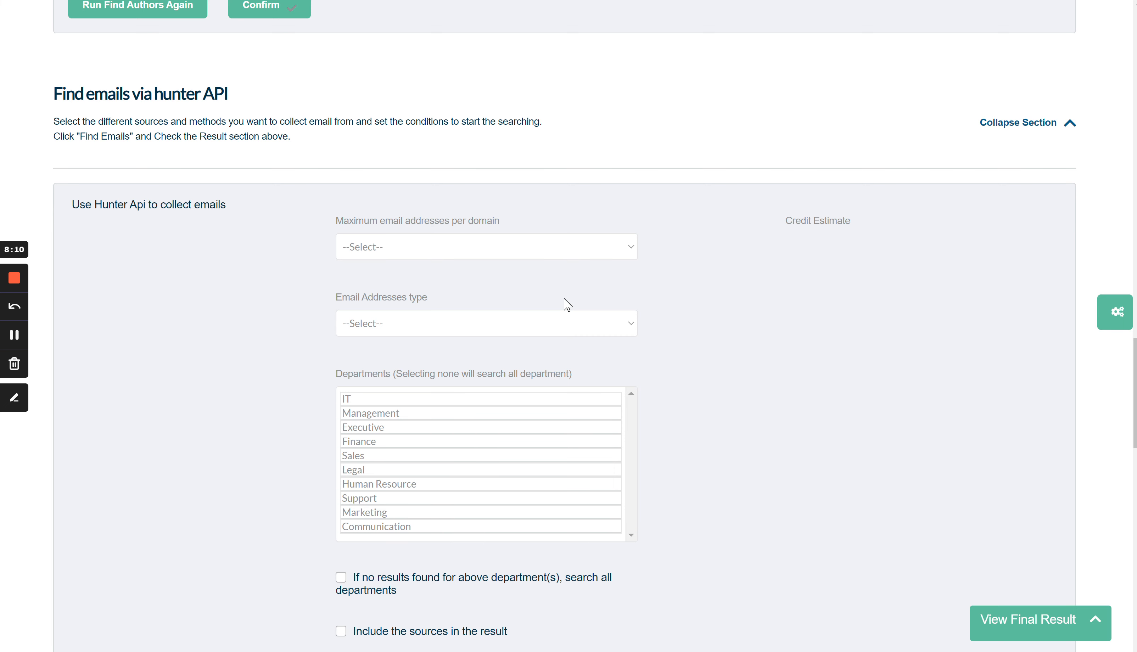
# - Set the hunter API search to a maximum of 10 email addresses per domain and the Personal address type
pyautogui.click(396, 250)
pyautogui.click(388, 311)
pyautogui.click(381, 316)
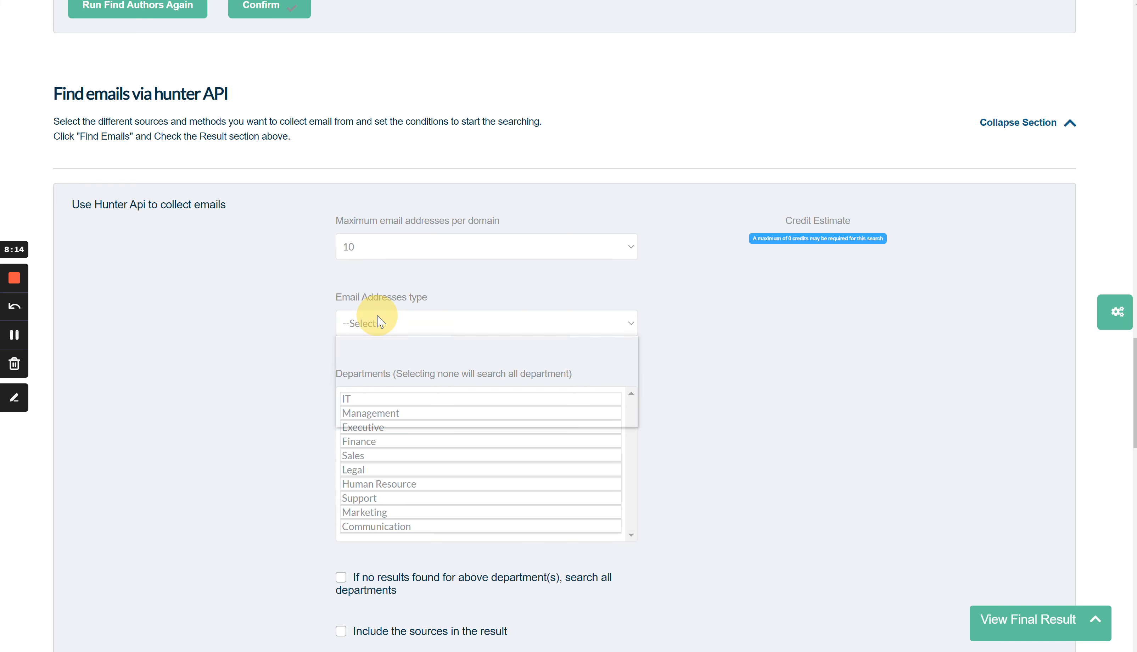
pyautogui.click(380, 395)
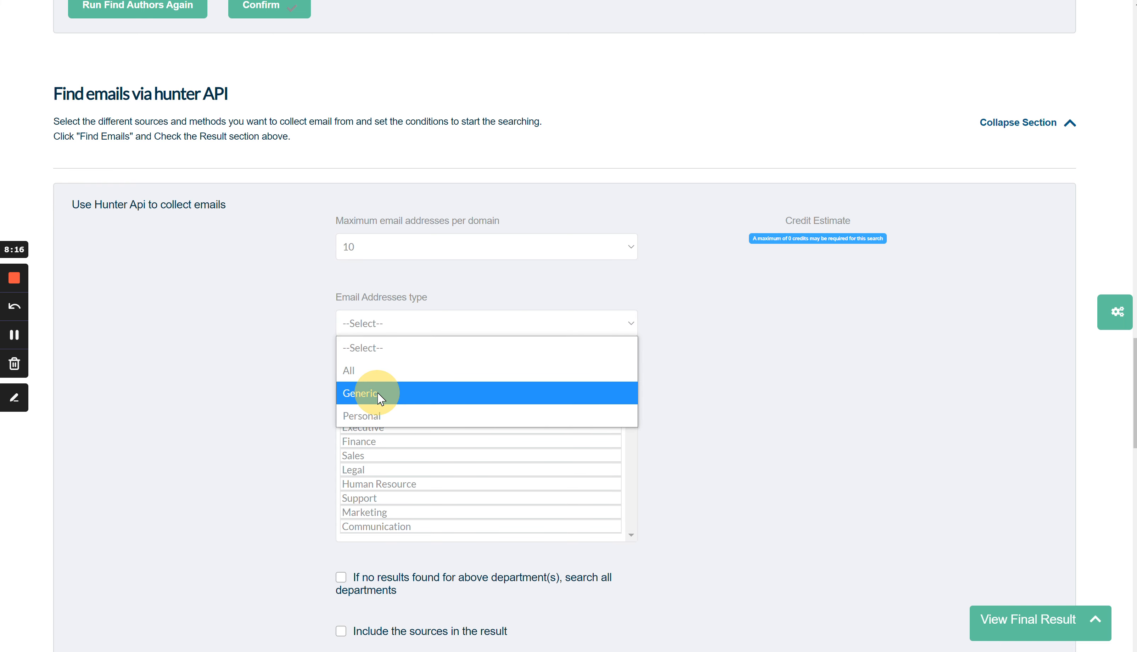
pyautogui.click(371, 415)
# - Choose the Executive and Marketing departments and enable searching all departments if no results are found for them
pyautogui.click(361, 427)
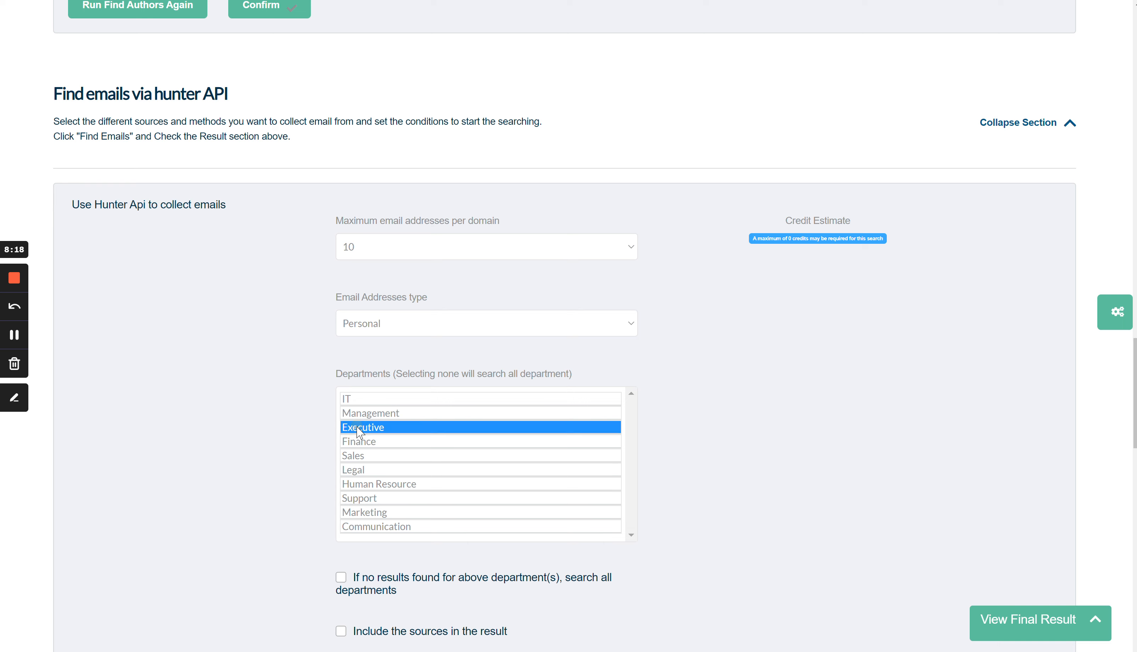
pyautogui.keyDown('ctrl'); pyautogui.click(370, 512); pyautogui.keyUp('ctrl')
pyautogui.scroll(-2, 289, 504)
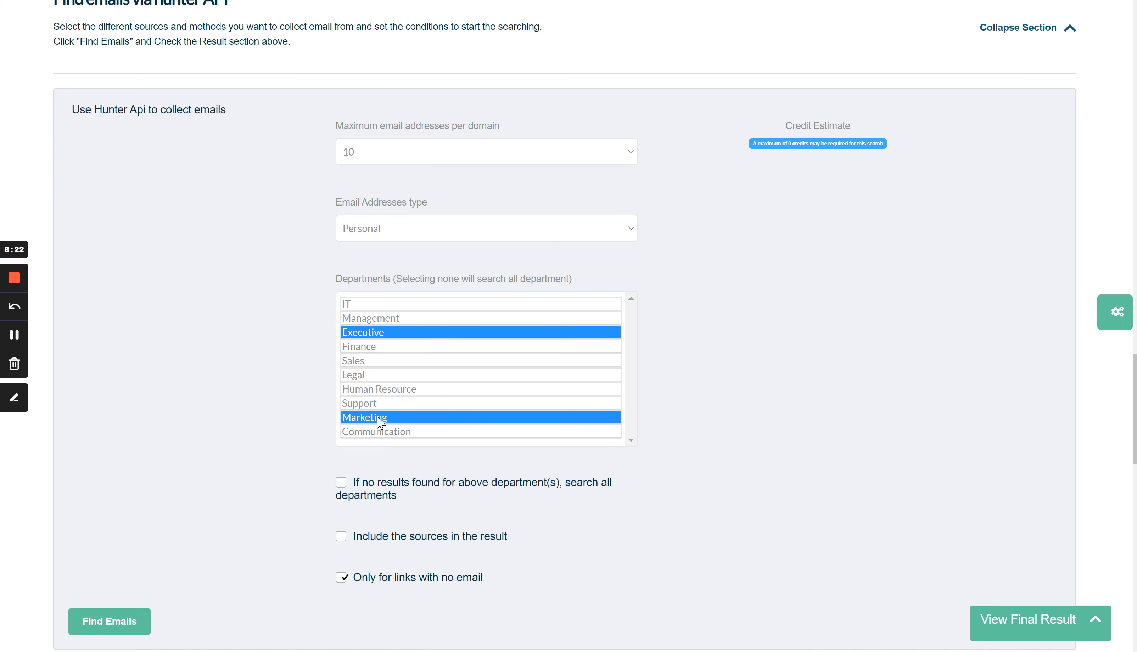
pyautogui.click(409, 483)
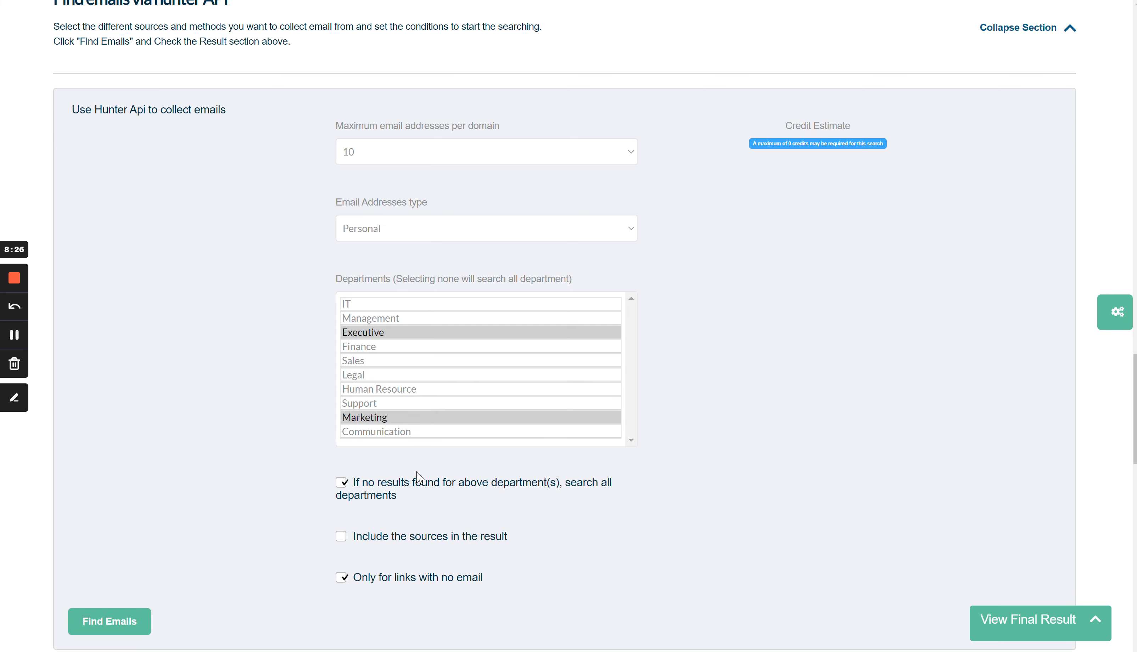
pyautogui.click(393, 229)
pyautogui.click(300, 305)
# - Expand the Find emails via email scraper section and review the Contact Page Matching Keywords
pyautogui.scroll(-2, 398, 441)
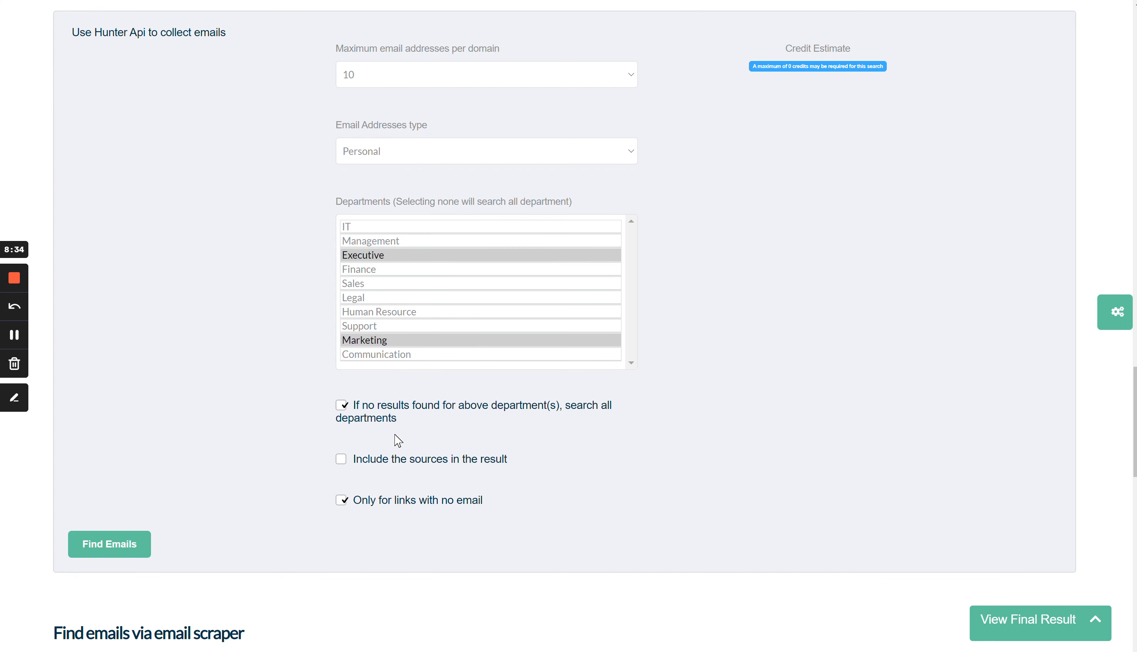
pyautogui.scroll(10, 398, 441)
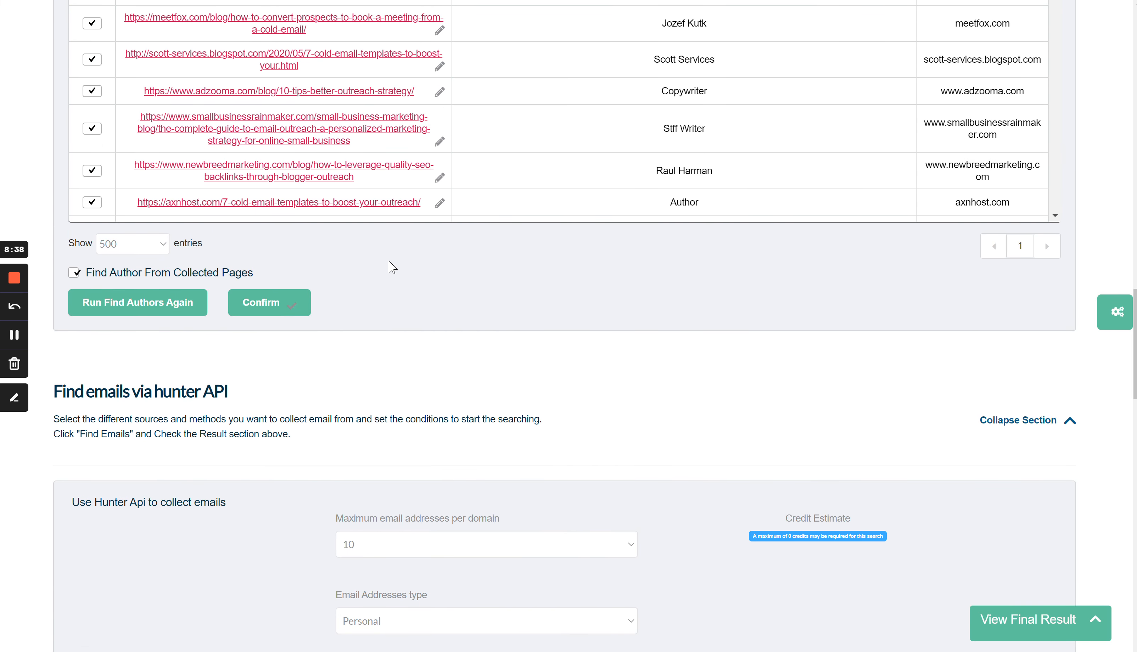
pyautogui.scroll(-6, 398, 314)
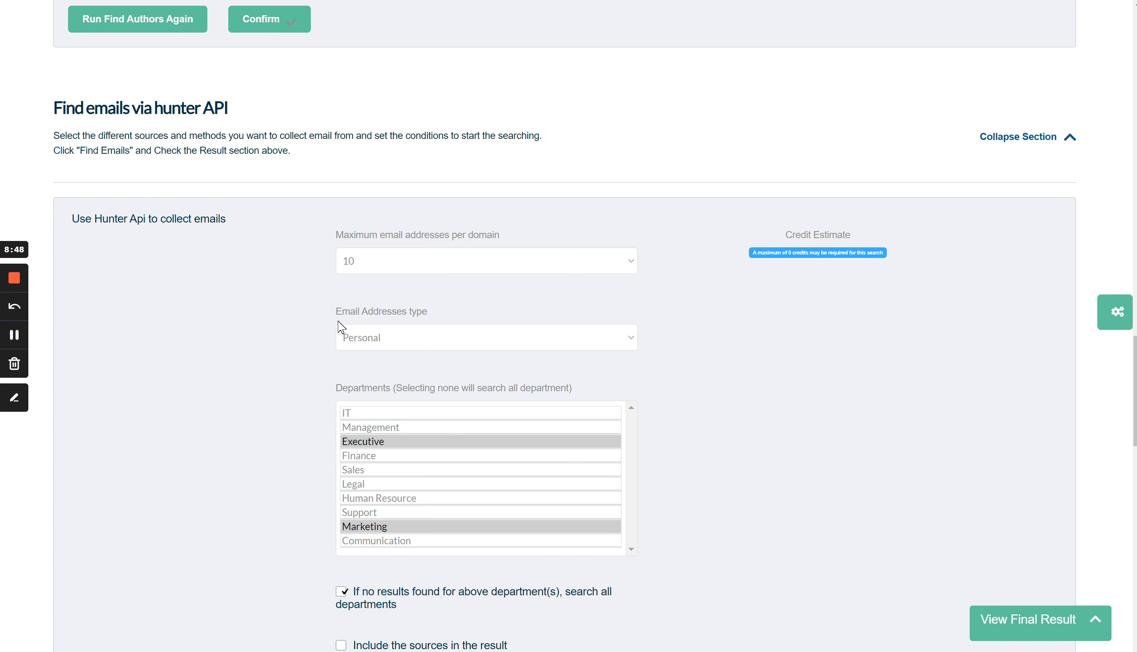
pyautogui.scroll(-2, 342, 327)
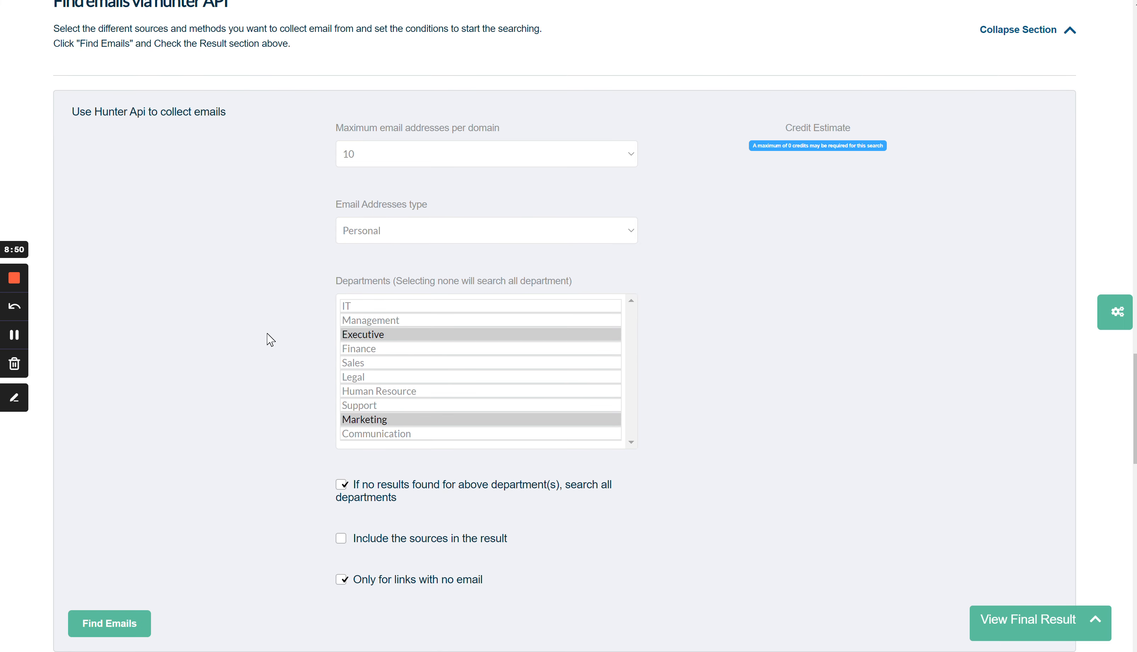
pyautogui.scroll(-9, 270, 339)
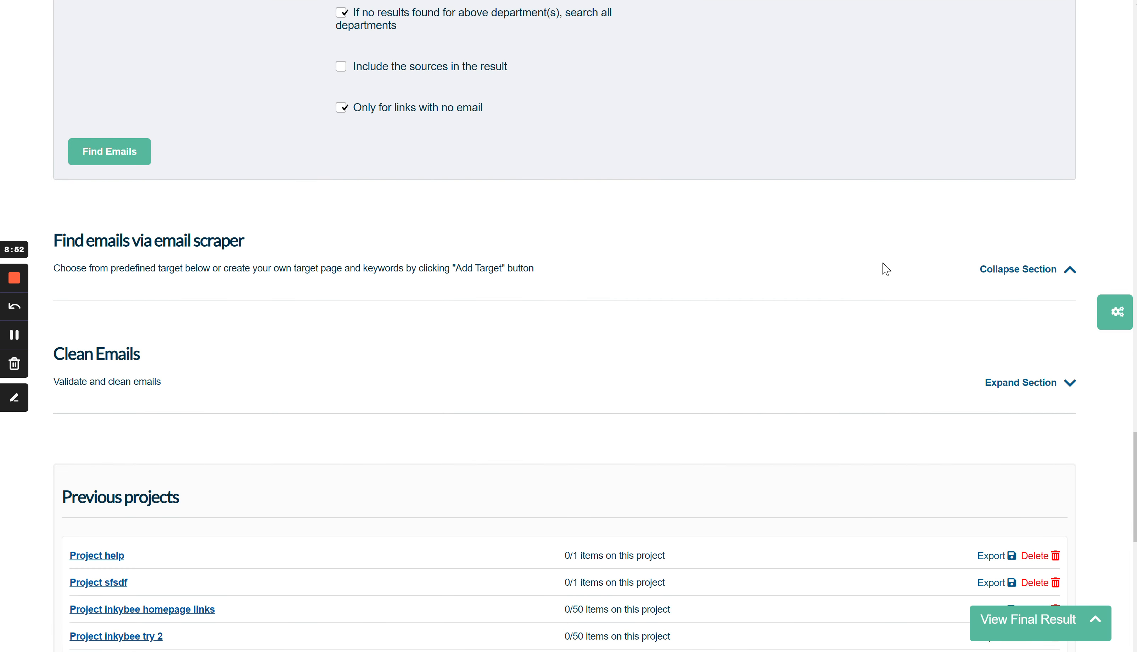
pyautogui.click(987, 277)
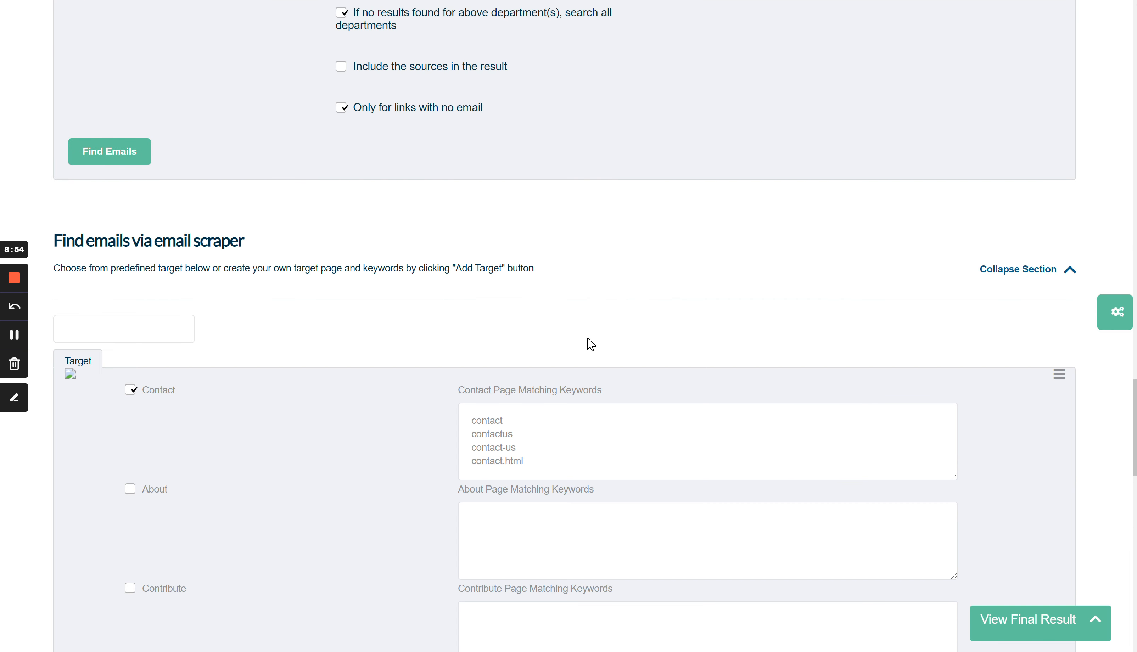
pyautogui.scroll(-2, 591, 345)
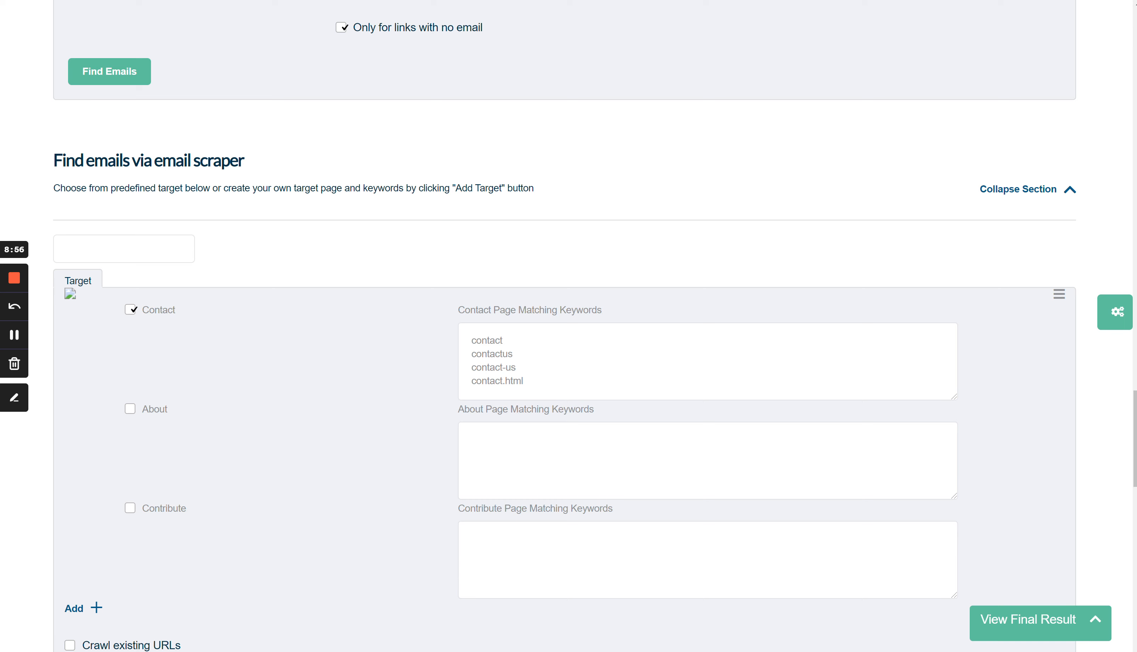
pyautogui.moveTo(523, 382); pyautogui.dragTo(473, 342)
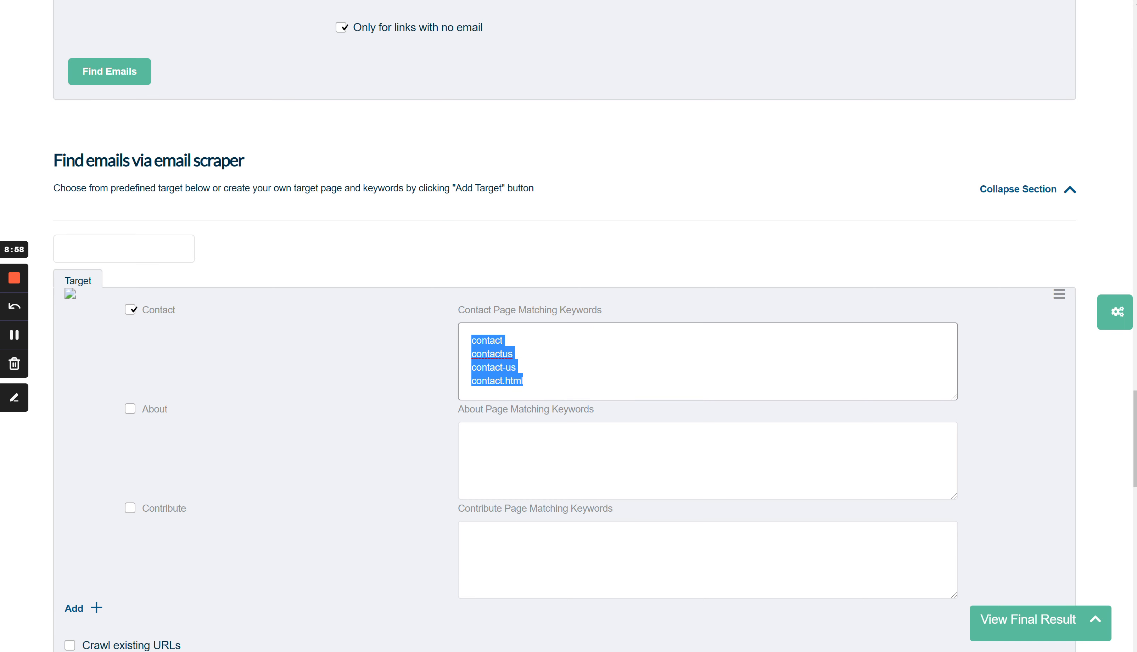
pyautogui.scroll(-5, 170, 532)
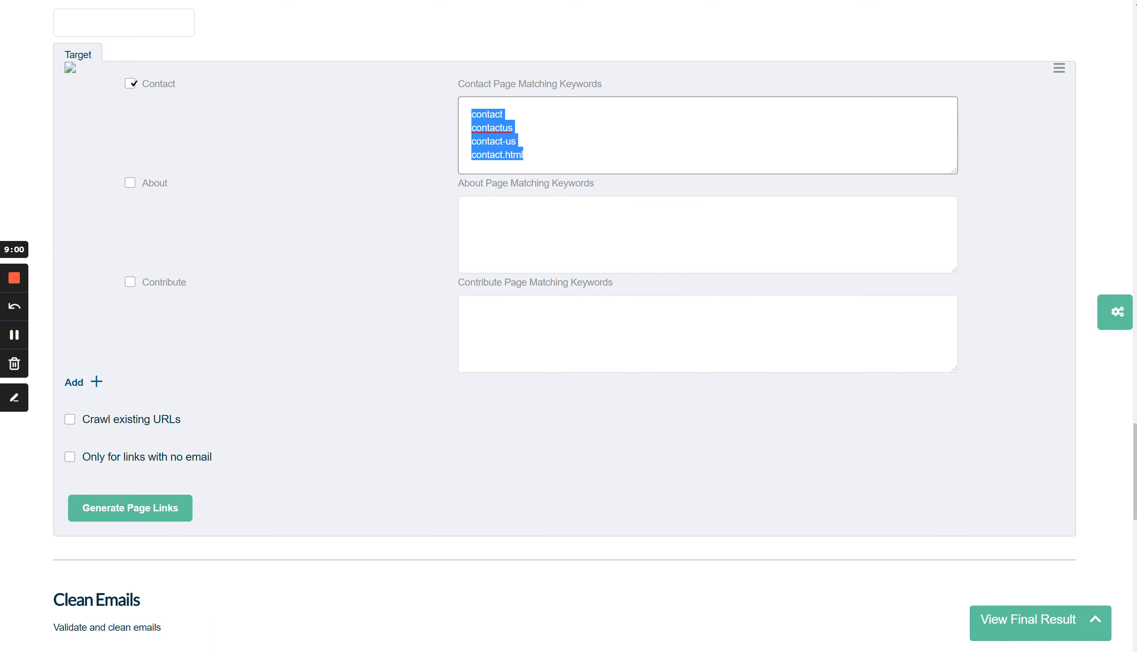
# - Restrict the email scraper to links with no email
pyautogui.click(213, 459)
pyautogui.moveTo(212, 459); pyautogui.dragTo(69, 458)
pyautogui.click(369, 375)
# - Expand the Clean Emails section to show its option for cleaning undeliverable emails
pyautogui.scroll(-3, 369, 375)
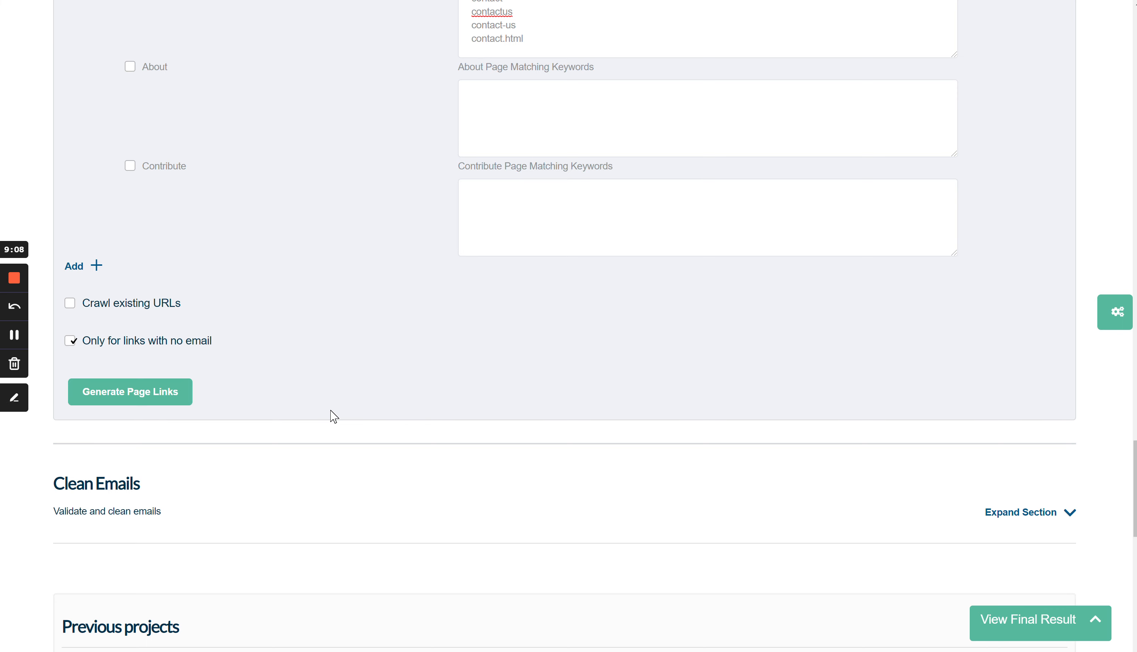
pyautogui.scroll(-5, 334, 417)
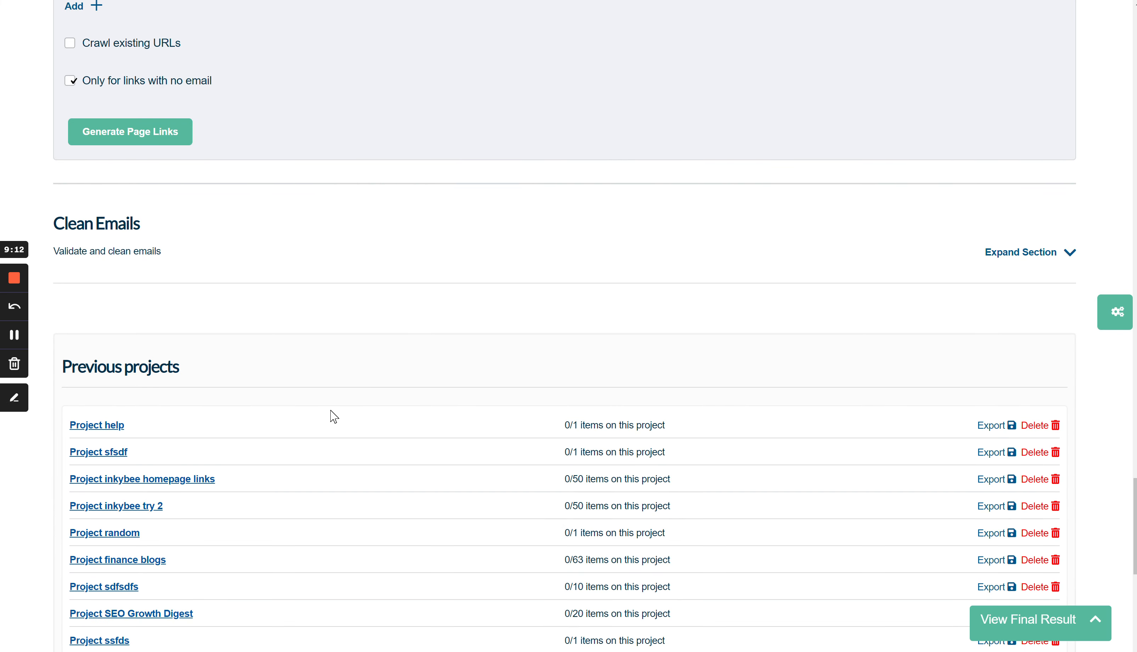
pyautogui.click(1050, 257)
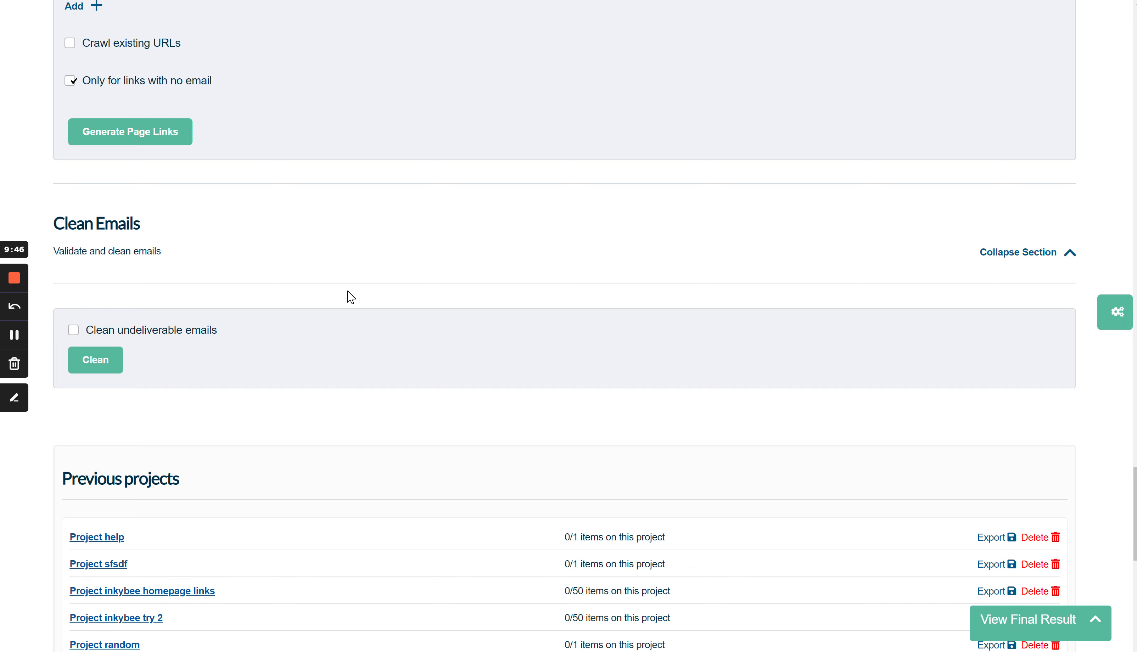
# - Switch the bulk action from Email finder to Email picker
pyautogui.scroll(20, 351, 297)
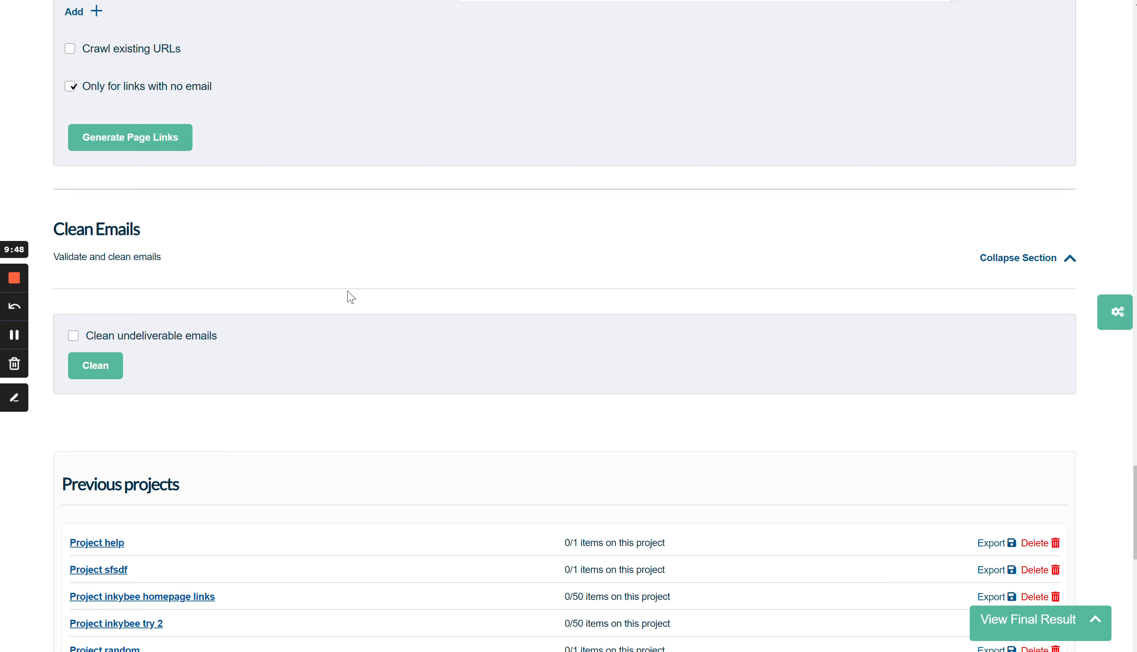
pyautogui.scroll(5, 349, 298)
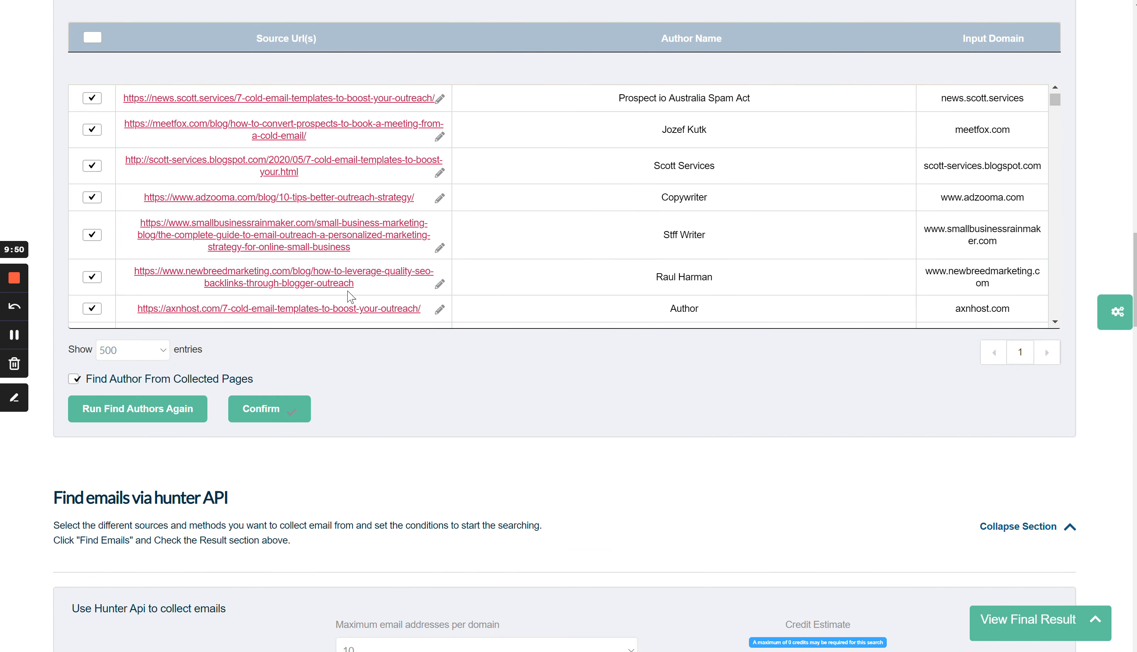
pyautogui.scroll(5, 591, 490)
pyautogui.scroll(10, 797, 316)
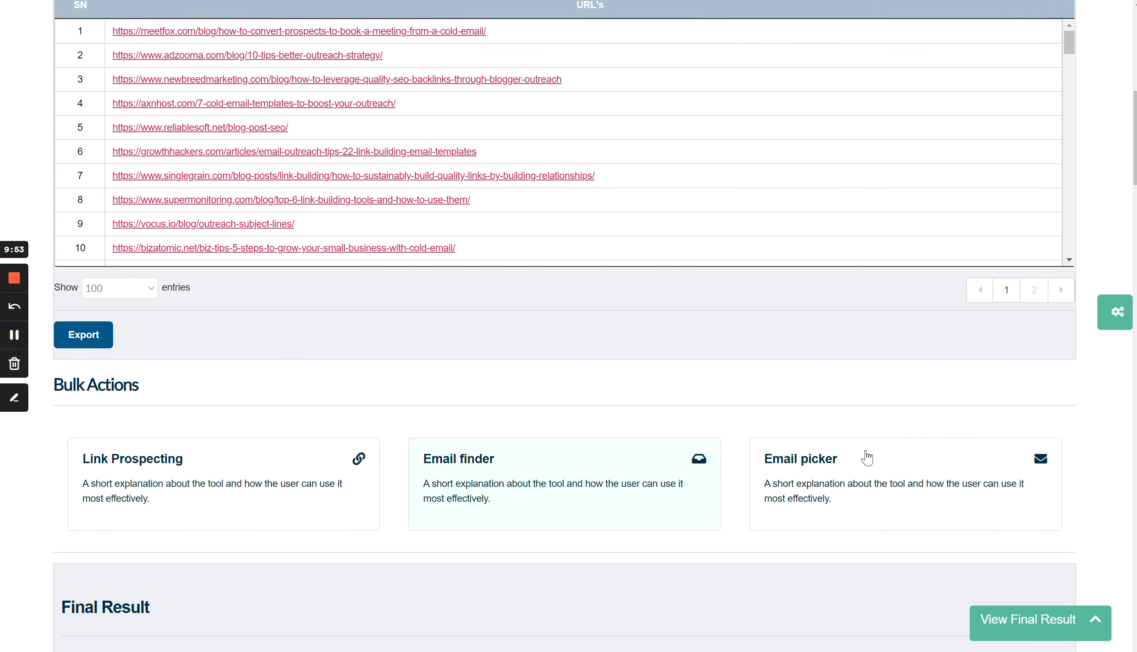
pyautogui.click(867, 458)
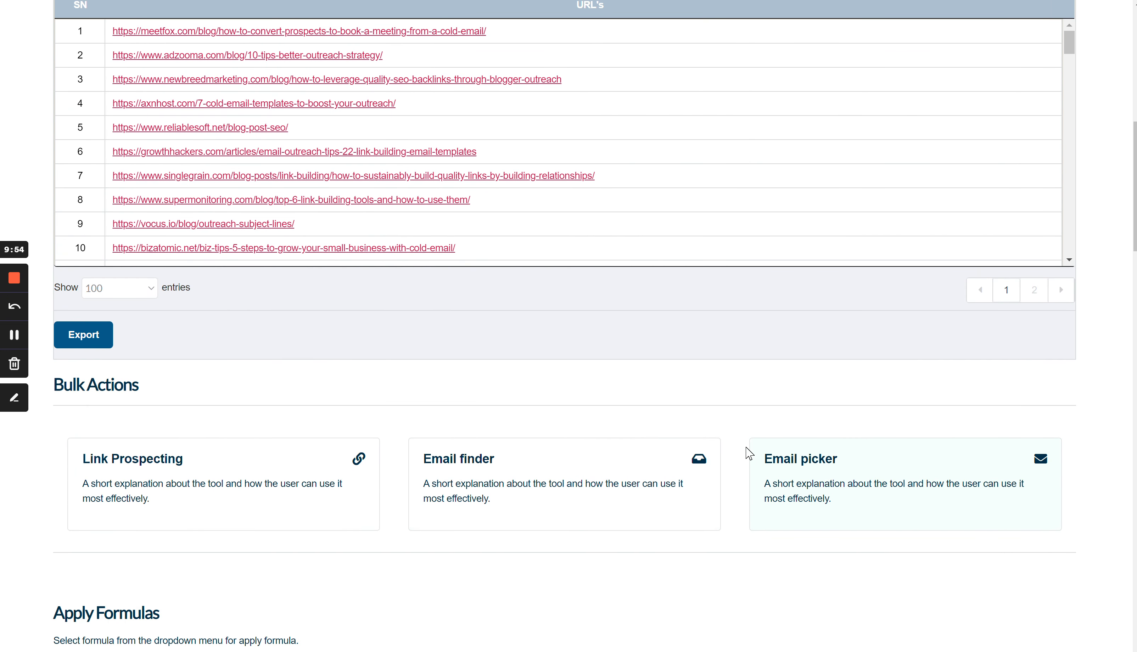
# - Add Priority 2 and Priority 3 below Priority 1 in the Email Priority Builder
pyautogui.scroll(-8, 734, 422)
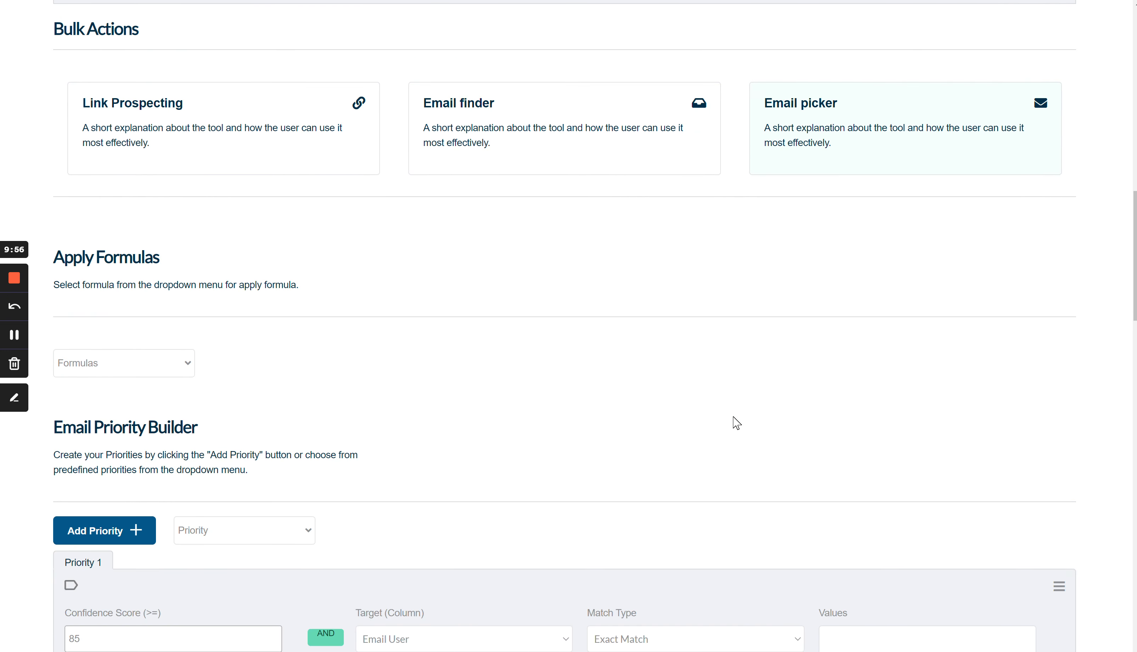
pyautogui.scroll(-5, 738, 423)
pyautogui.click(342, 214)
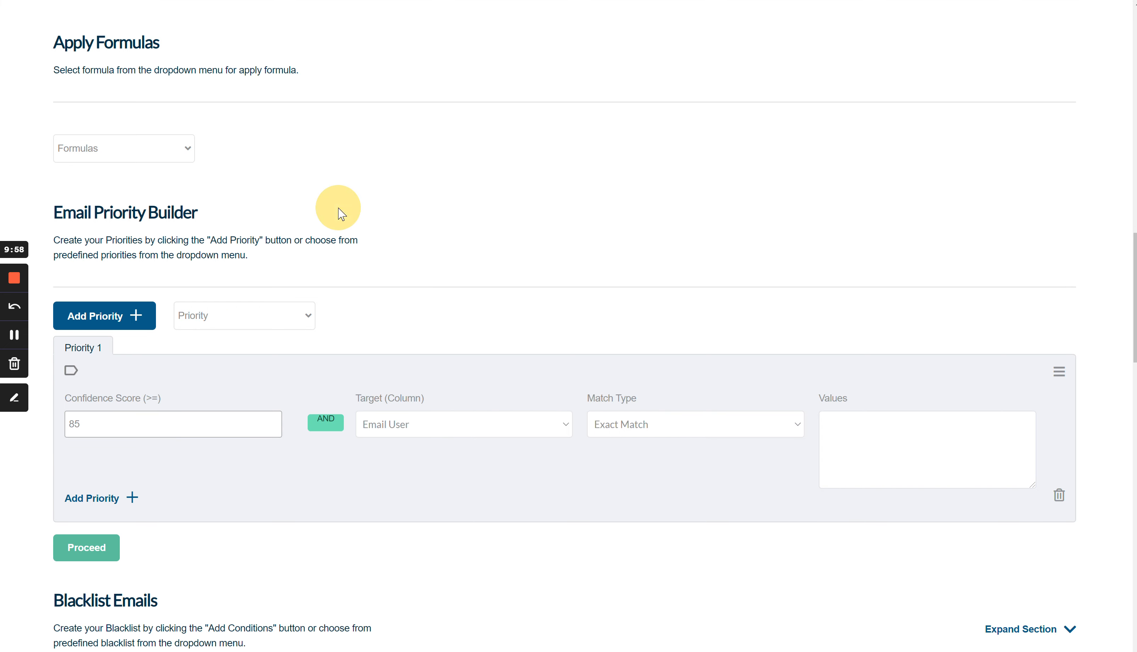
pyautogui.click(111, 314)
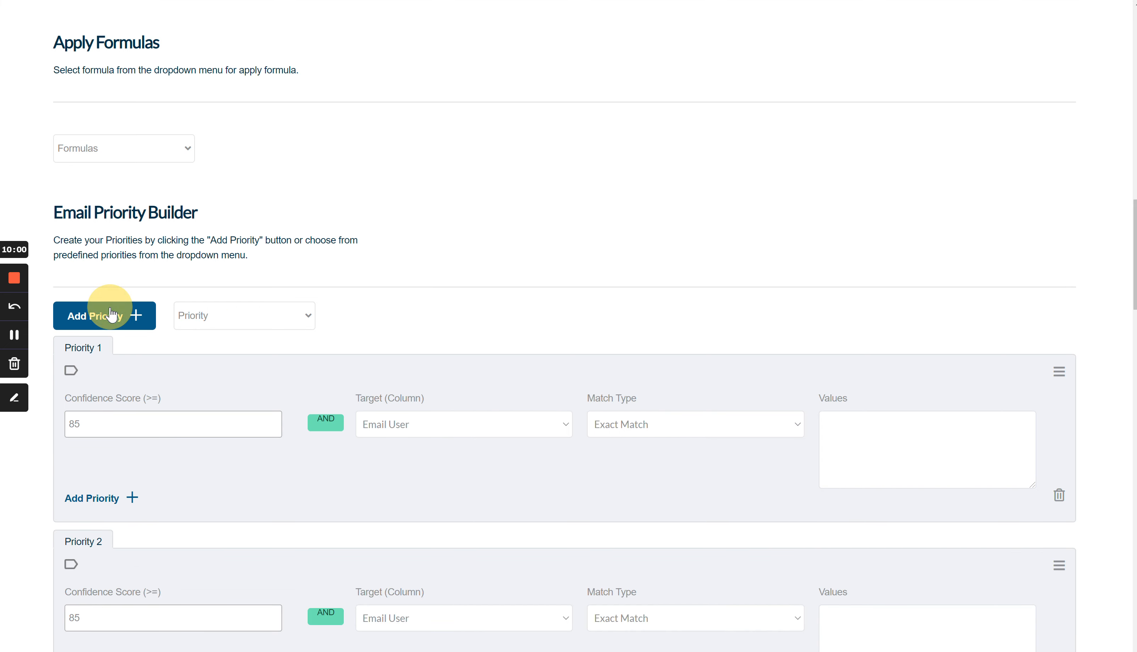
pyautogui.scroll(-3, 132, 381)
pyautogui.doubleClick(77, 156)
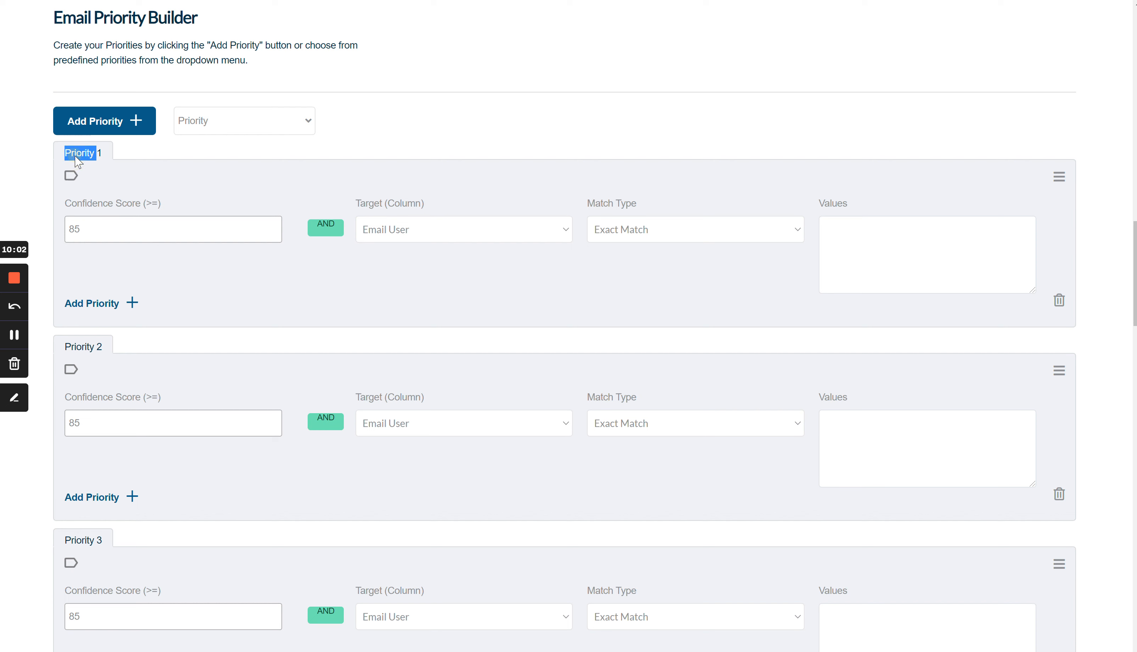
# - Examine the confidence score, target column, match type and values fields of Priority 1 in the Email Priority Builder
pyautogui.click(106, 231)
pyautogui.click(633, 234)
pyautogui.click(525, 256)
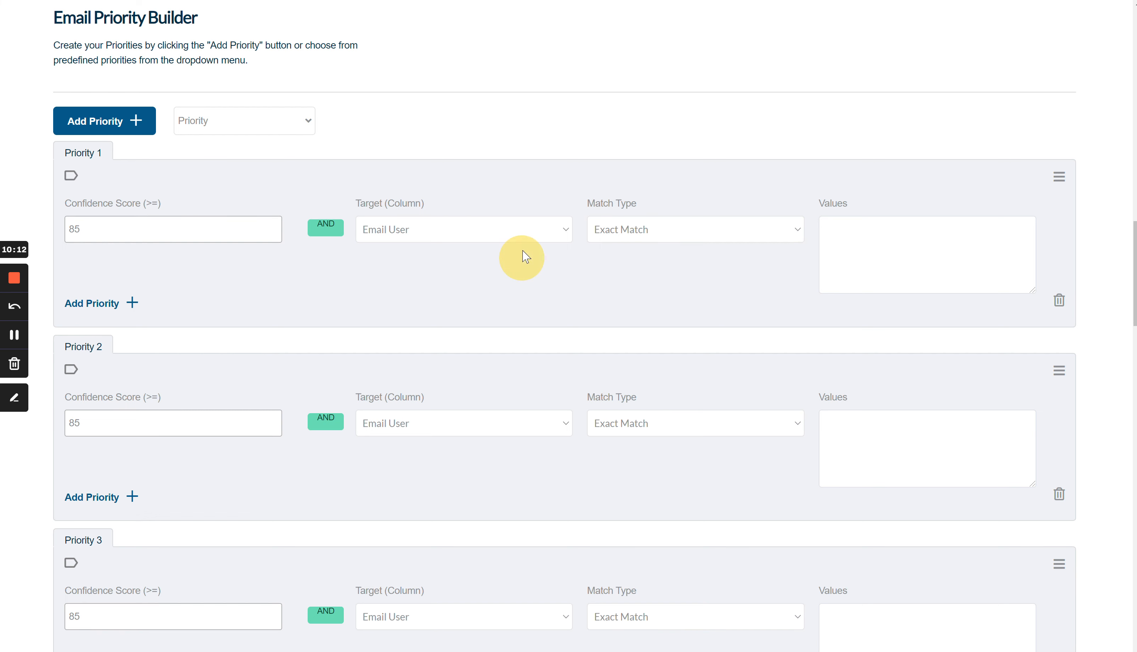
pyautogui.click(959, 228)
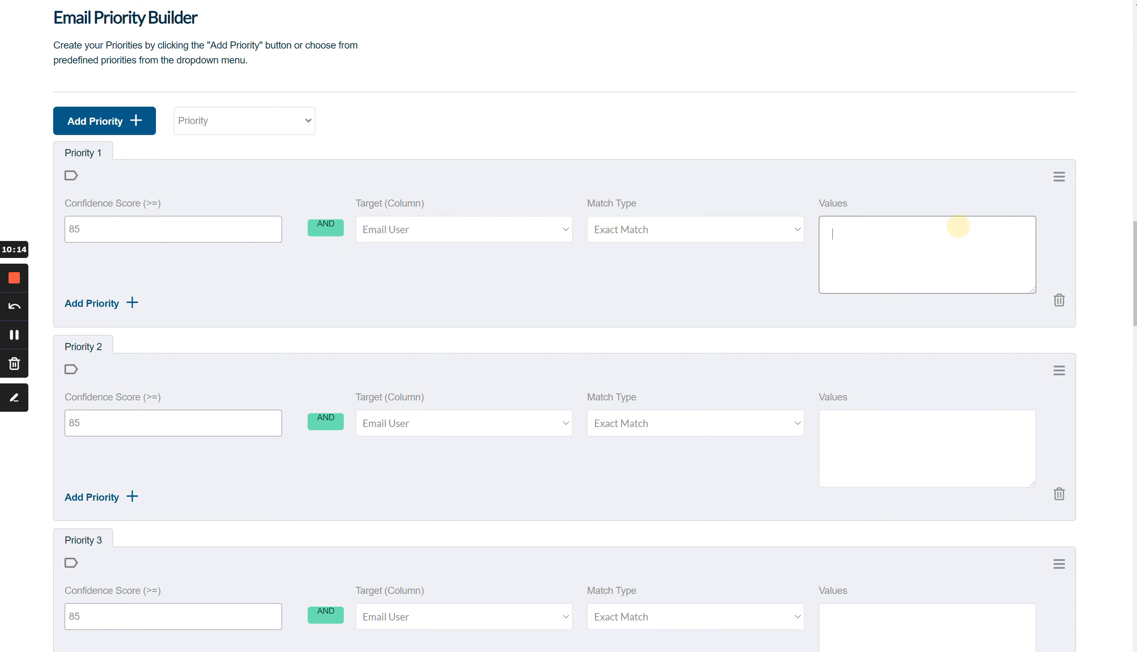
pyautogui.scroll(-2, 824, 367)
pyautogui.scroll(-1, 823, 367)
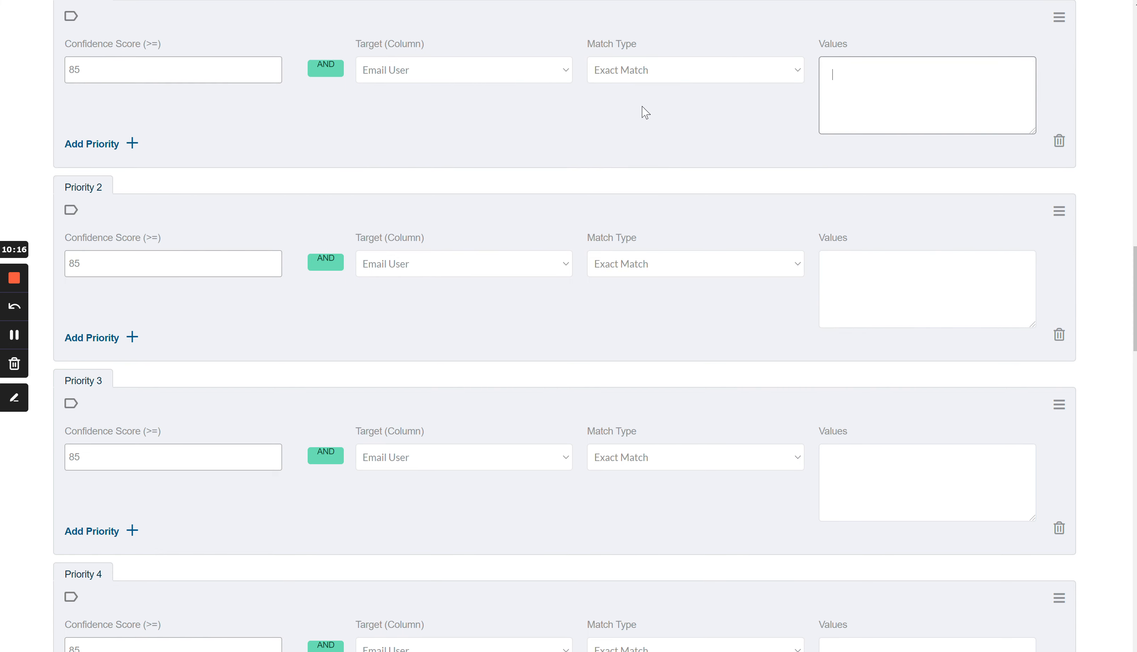
# - Inspect the target column options of Priority 3 and review the remaining priorities in the Email Priority Builder
pyautogui.click(261, 243)
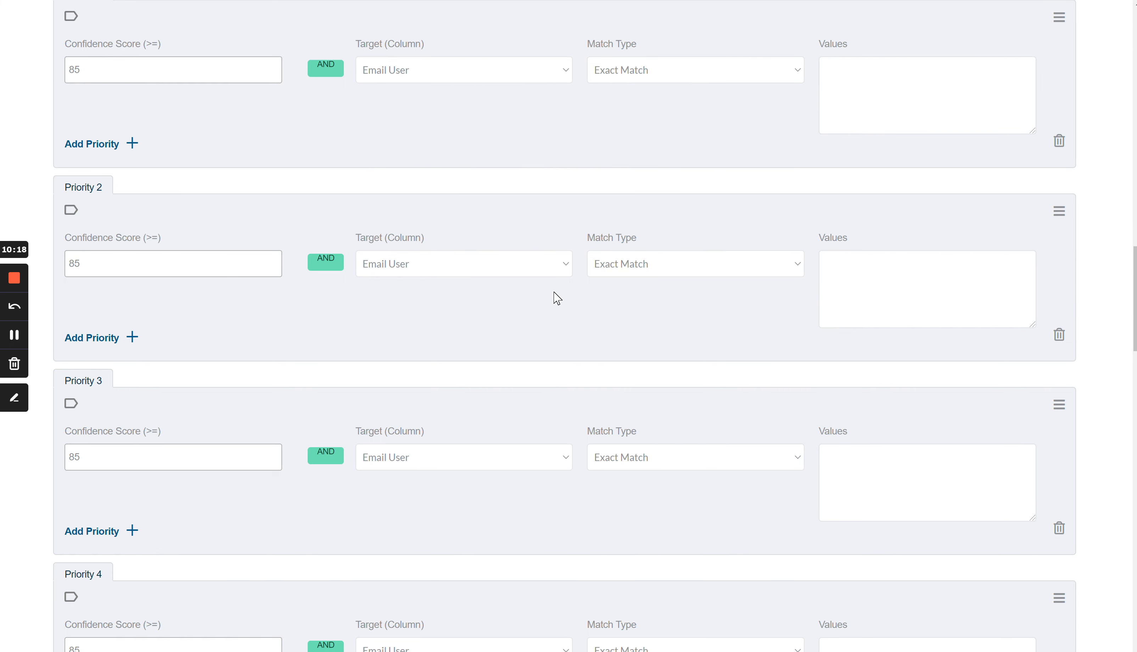
pyautogui.click(332, 404)
pyautogui.click(421, 459)
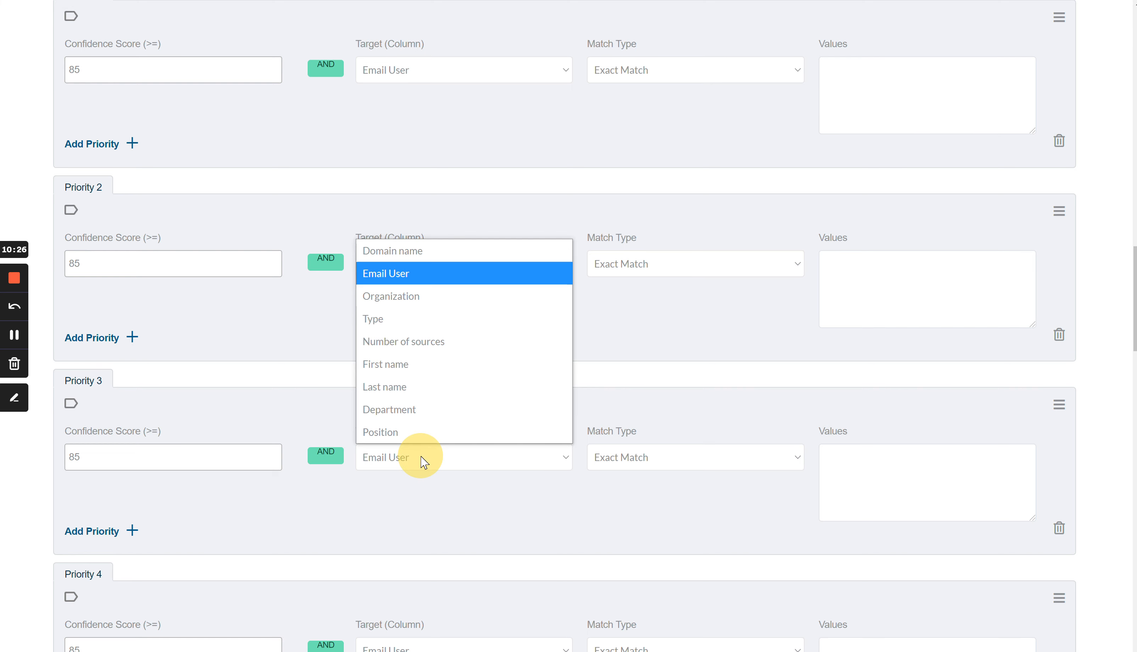
pyautogui.click(336, 568)
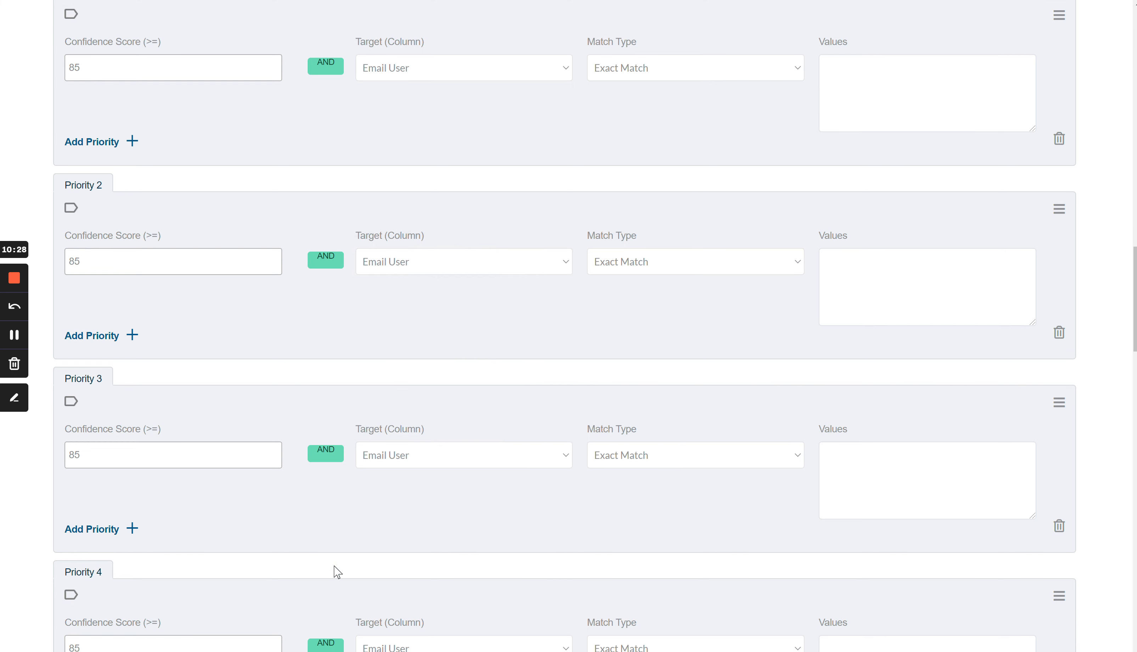
pyautogui.scroll(-5, 338, 571)
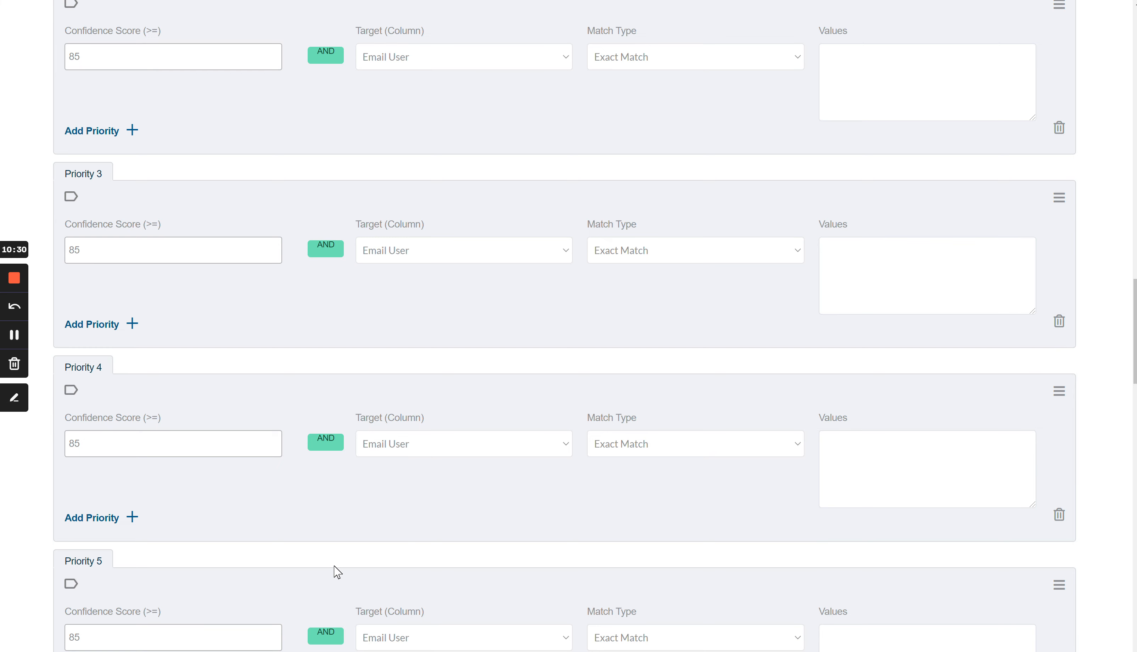
pyautogui.scroll(15, 334, 571)
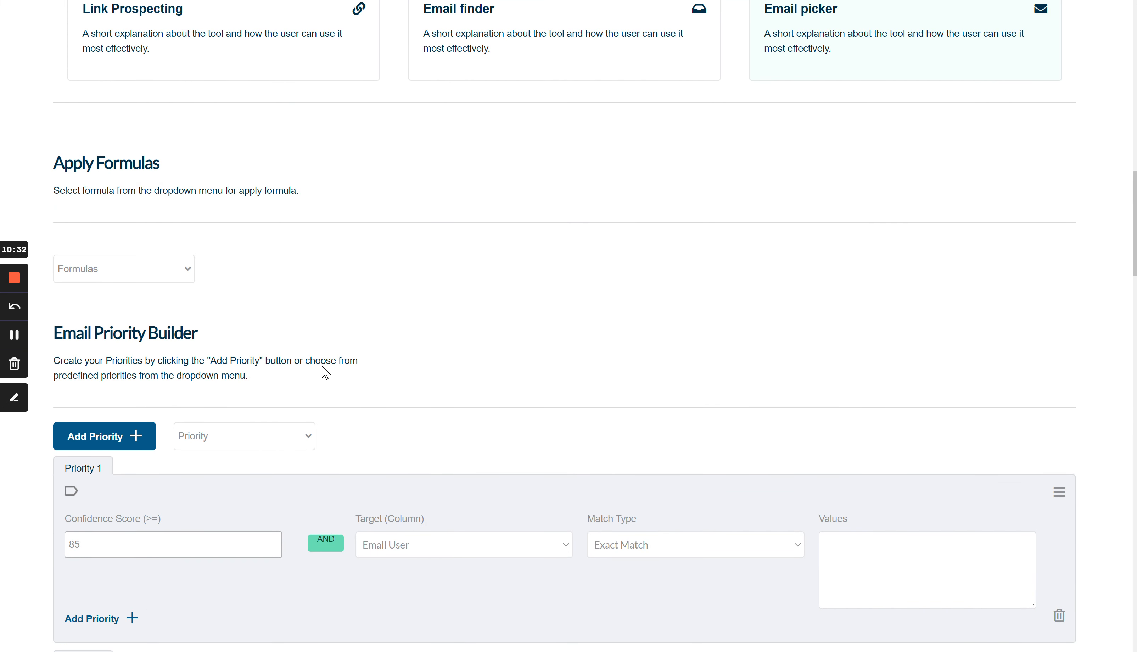
pyautogui.scroll(-5, 290, 386)
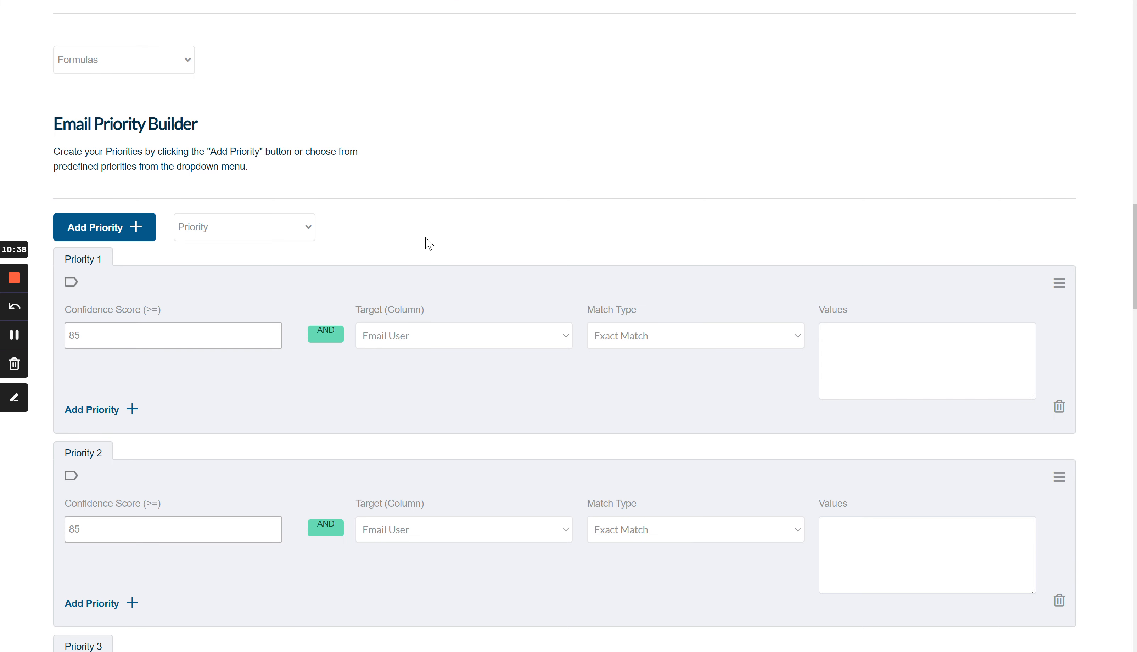
# - Switch to the Linkio dashboard, dismiss the error notification and review the Email Outreach section's links
pyautogui.hotkey('ctrl', 'Tab')
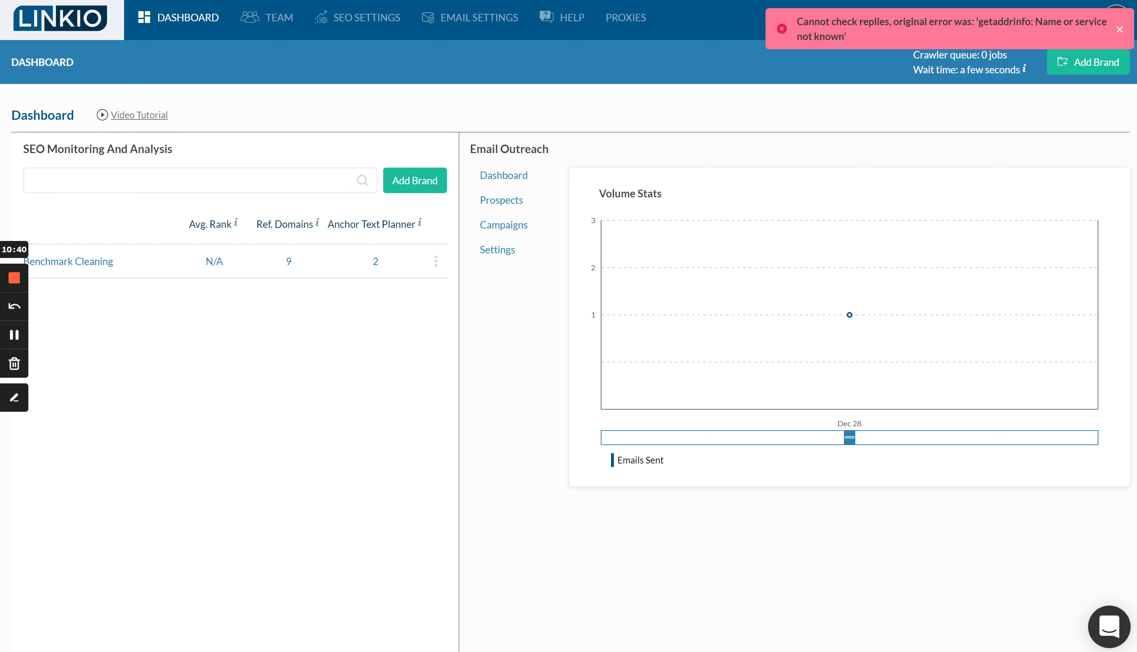
pyautogui.click(1120, 30)
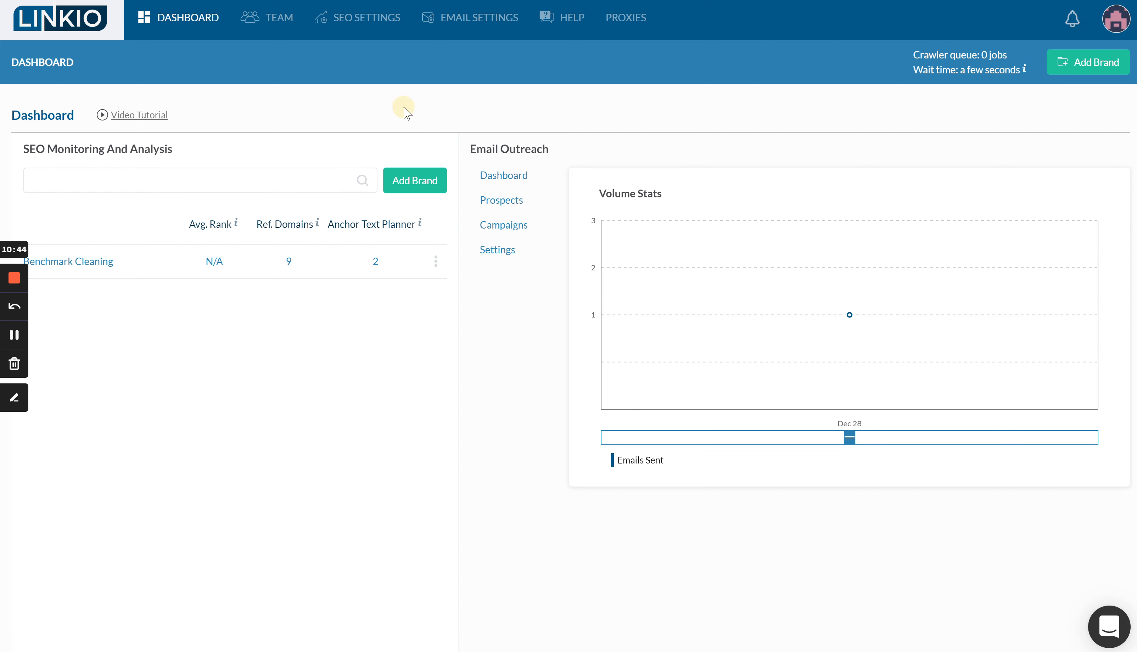
pyautogui.tripleClick(489, 150)
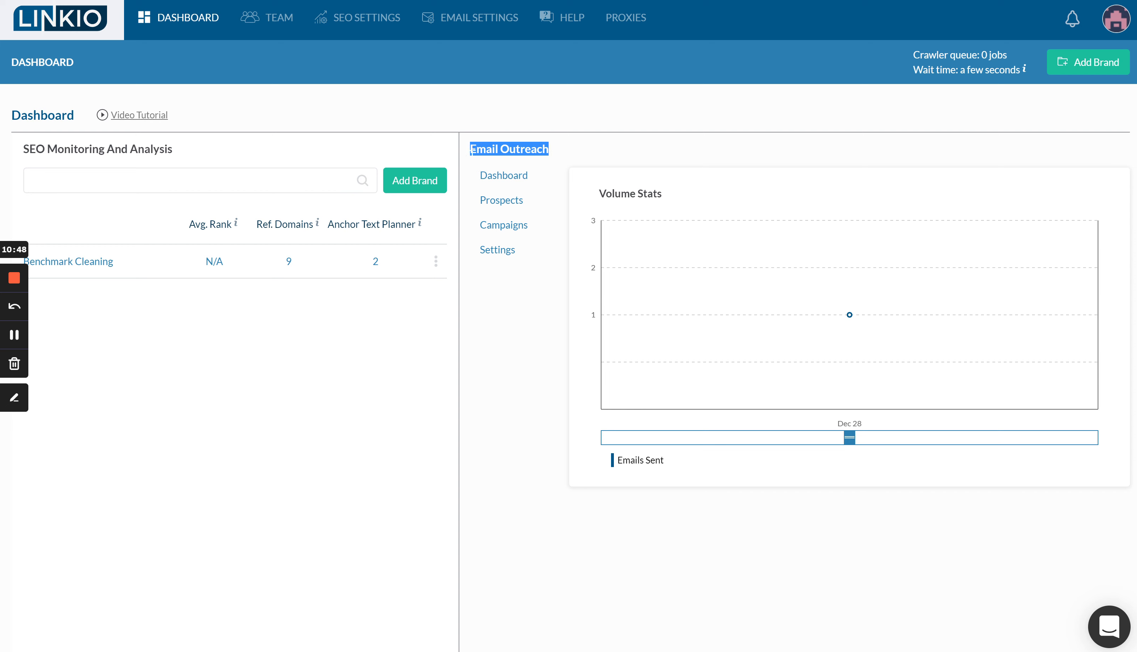
pyautogui.click(447, 141)
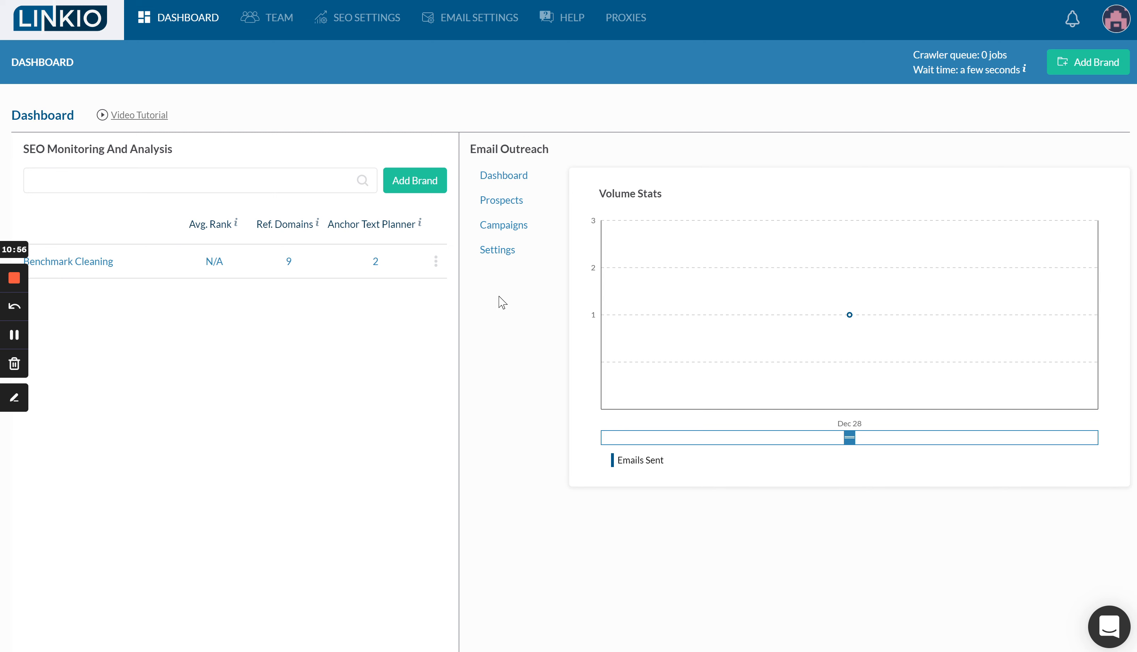
pyautogui.moveTo(470, 148); pyautogui.dragTo(537, 253)
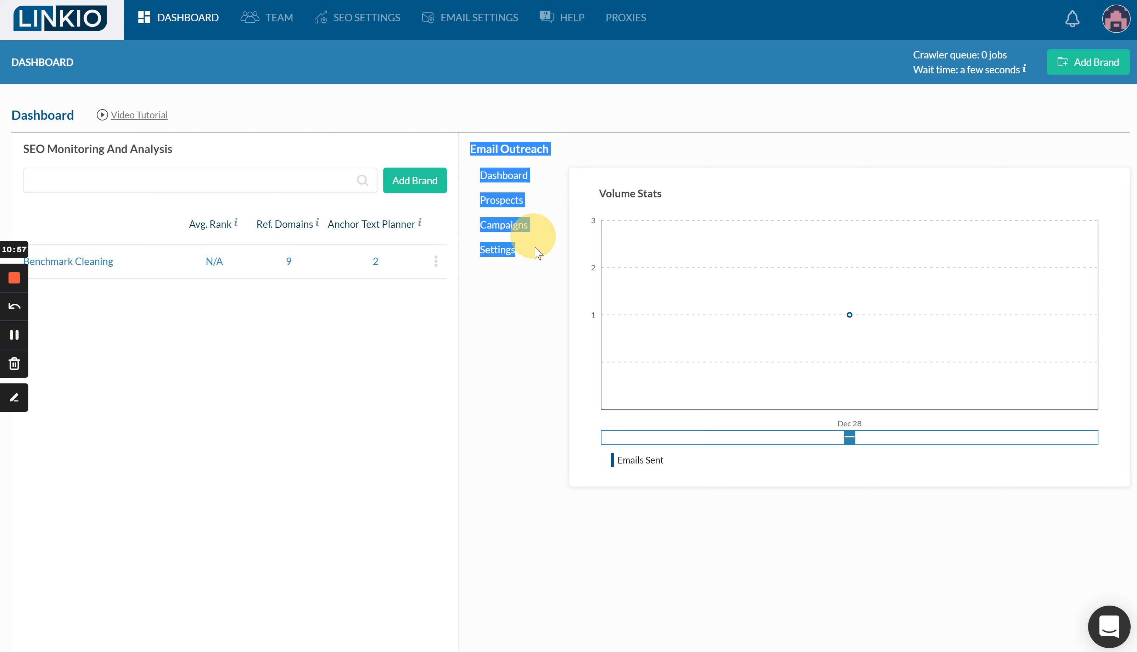
pyautogui.click(541, 268)
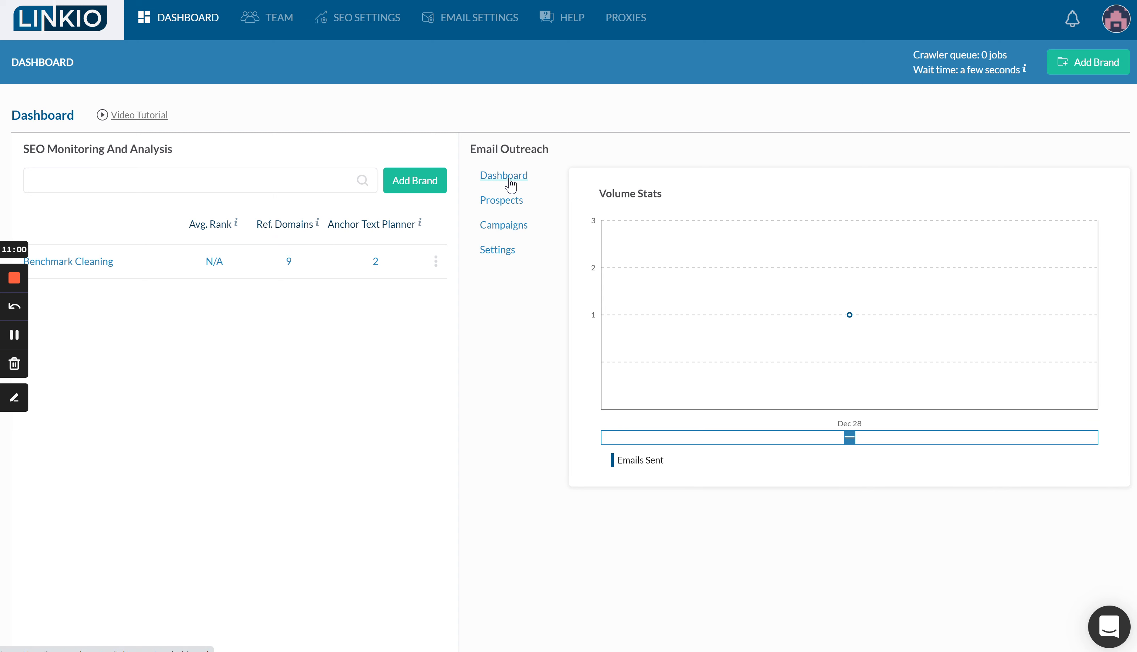
# - Open the Email Outreach prospects list and try the Google Drive option for importing prospects
pyautogui.click(501, 202)
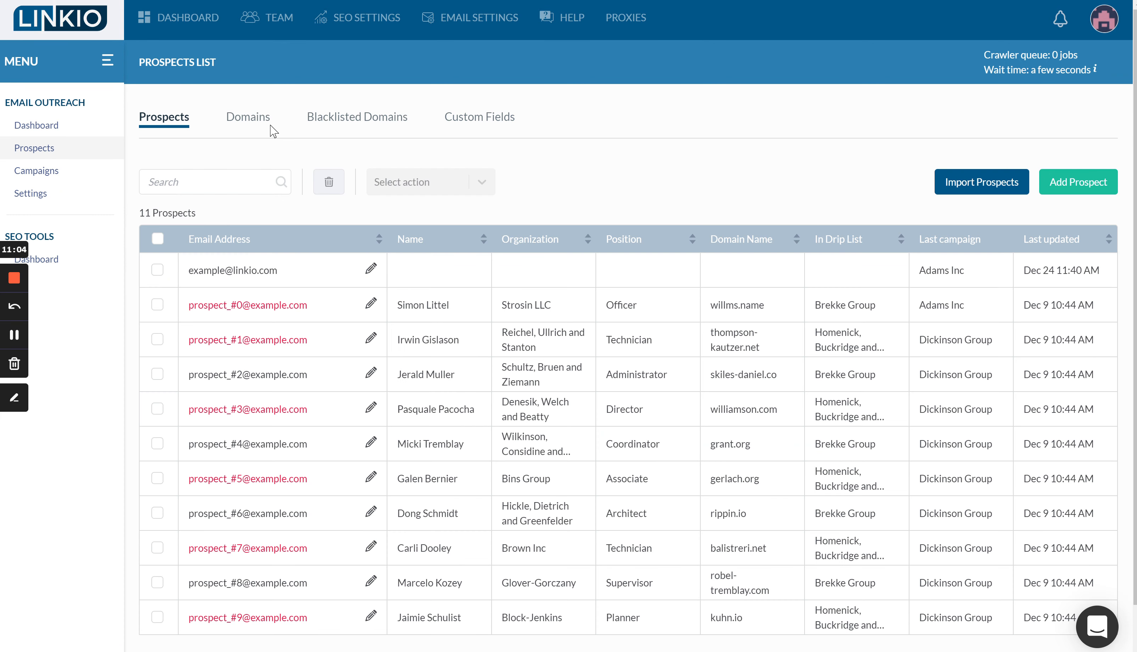
pyautogui.click(967, 185)
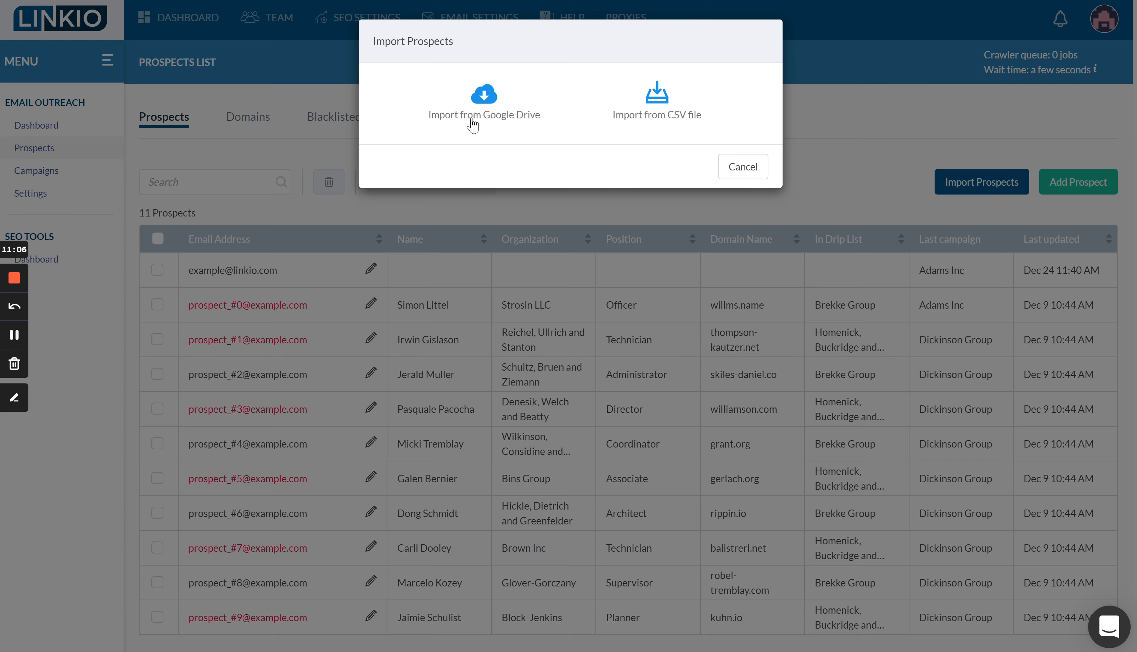
pyautogui.click(473, 120)
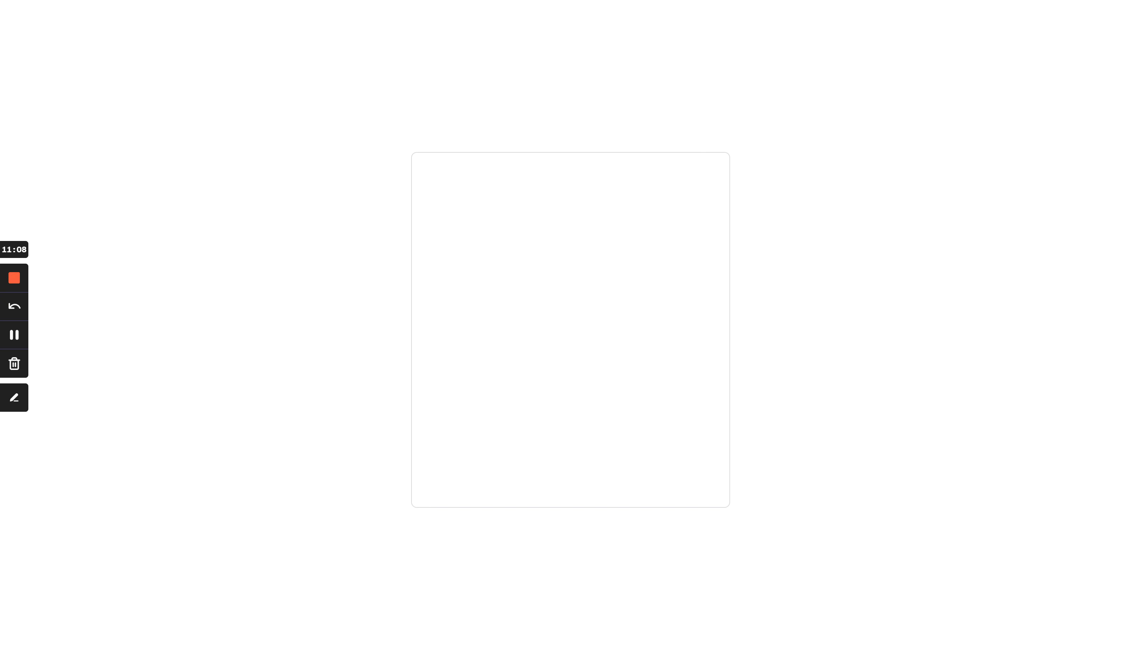
pyautogui.hotkey('alt', 'Left')
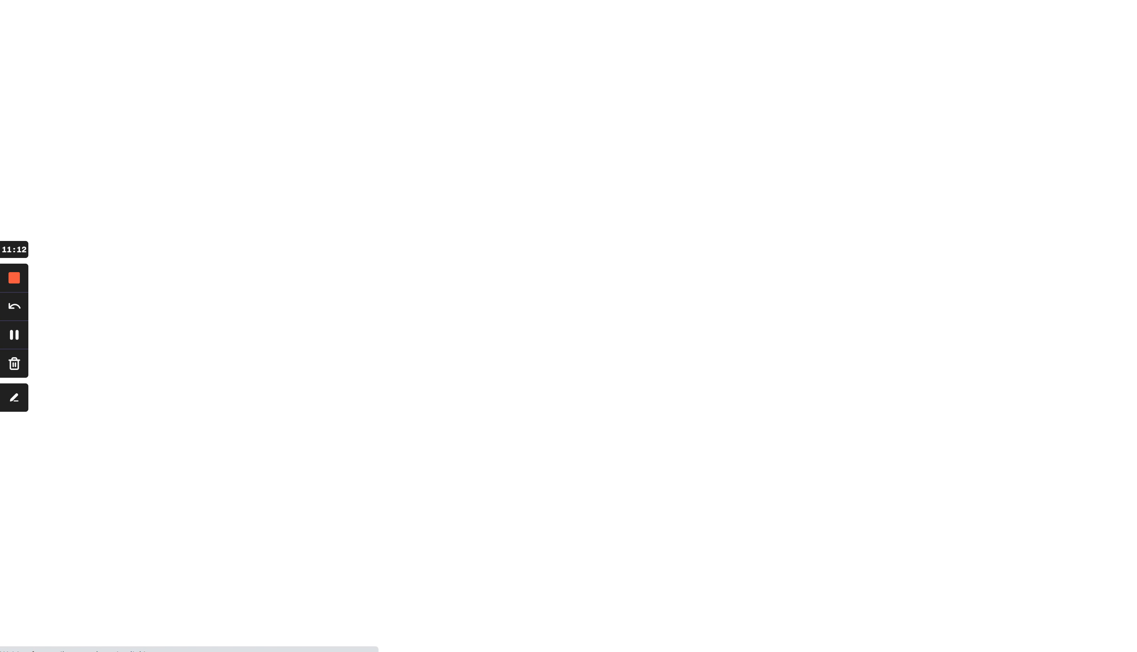
# - Return to the dashboard and open the Sequences page of the Adams Inc campaign
pyautogui.click(187, 17)
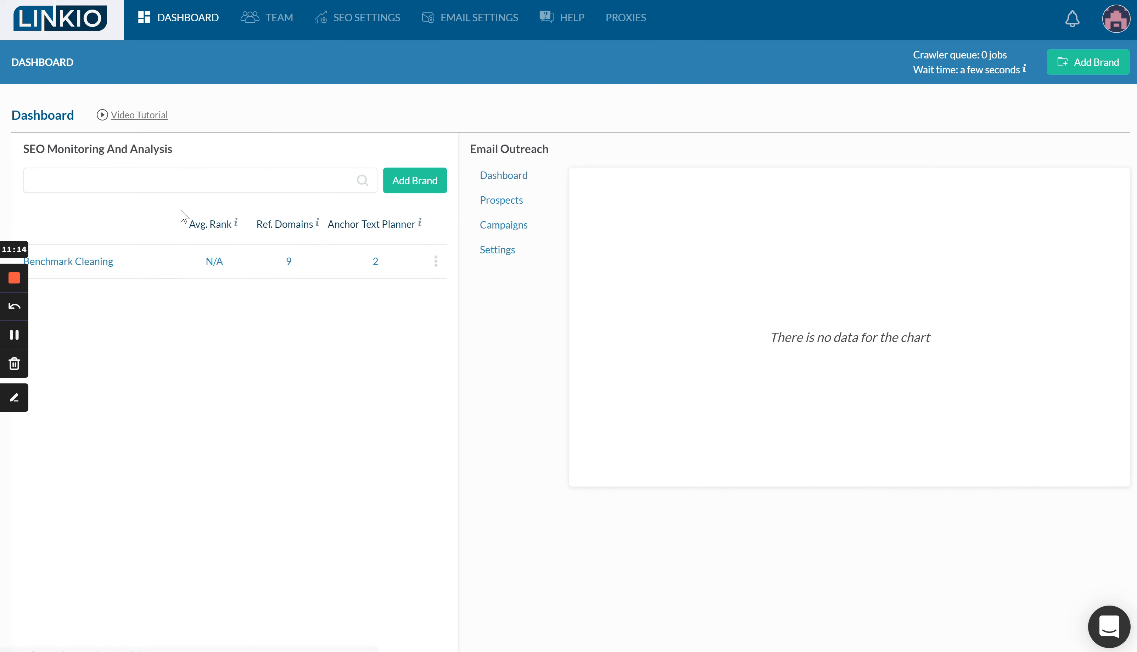
pyautogui.click(492, 226)
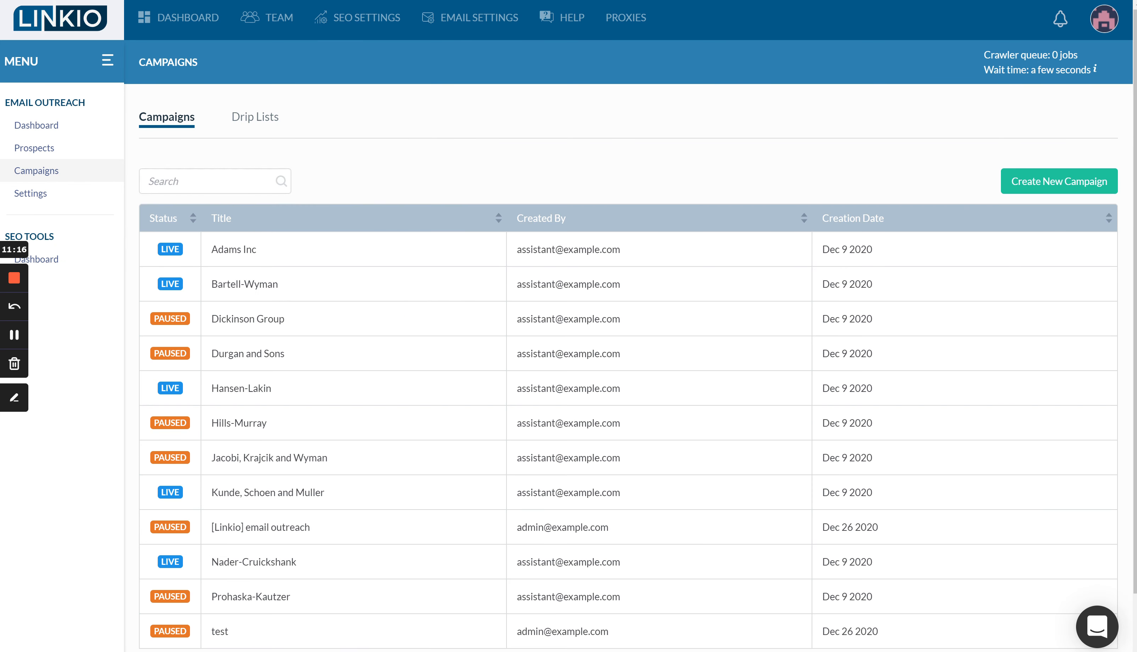
pyautogui.click(252, 266)
pyautogui.click(329, 144)
pyautogui.click(412, 144)
pyautogui.click(314, 144)
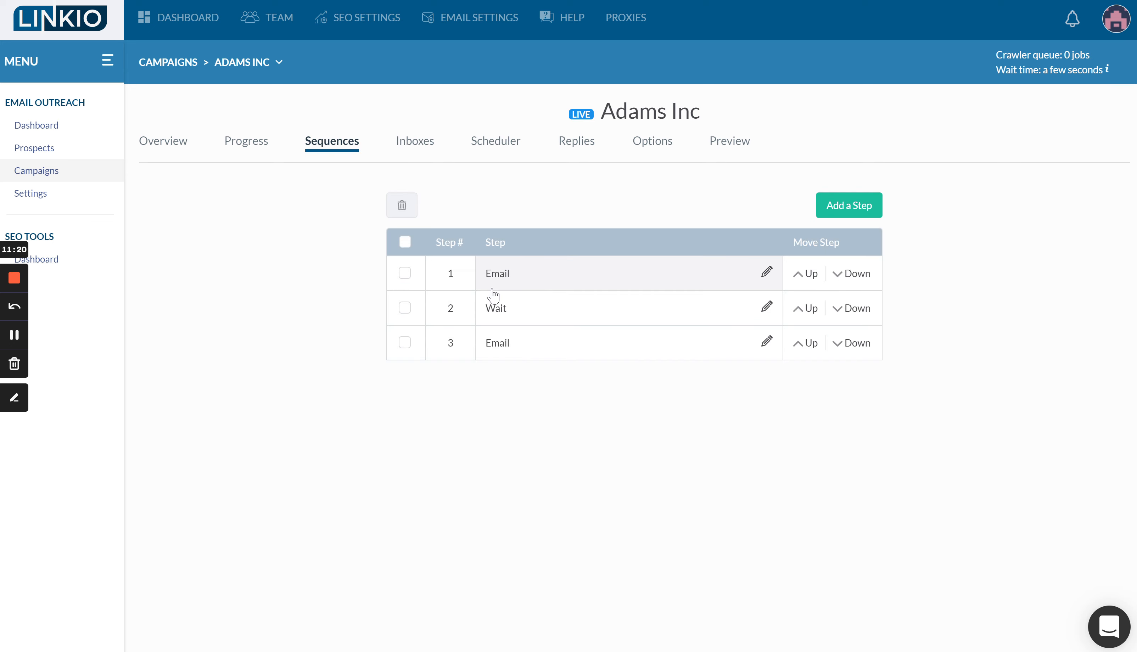
# - Review the email form for step 1 of the Adams Inc sequence and close it without changes
pyautogui.click(501, 277)
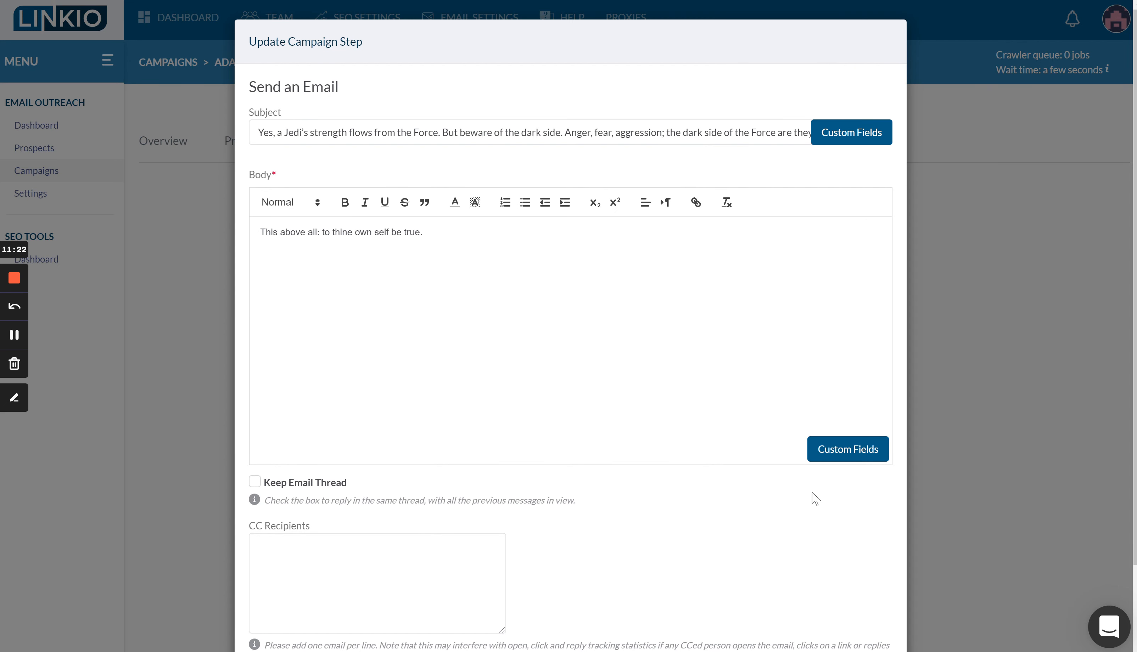
pyautogui.scroll(-2, 811, 514)
pyautogui.scroll(2, 866, 122)
pyautogui.click(964, 217)
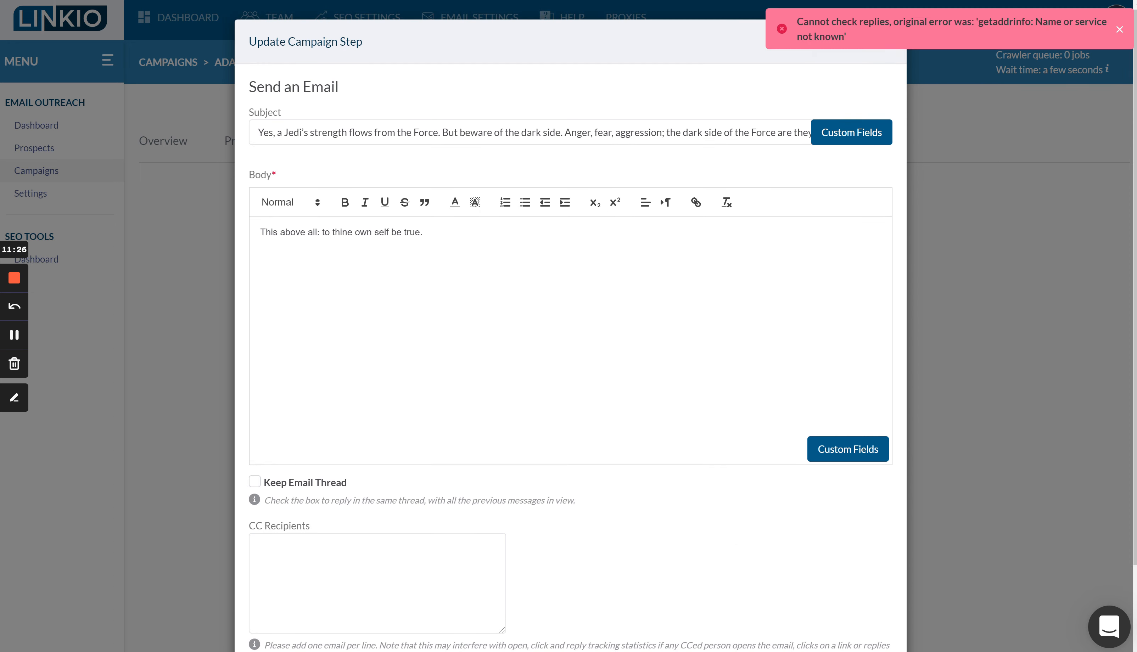
pyautogui.scroll(-2, 643, 568)
pyautogui.click(786, 618)
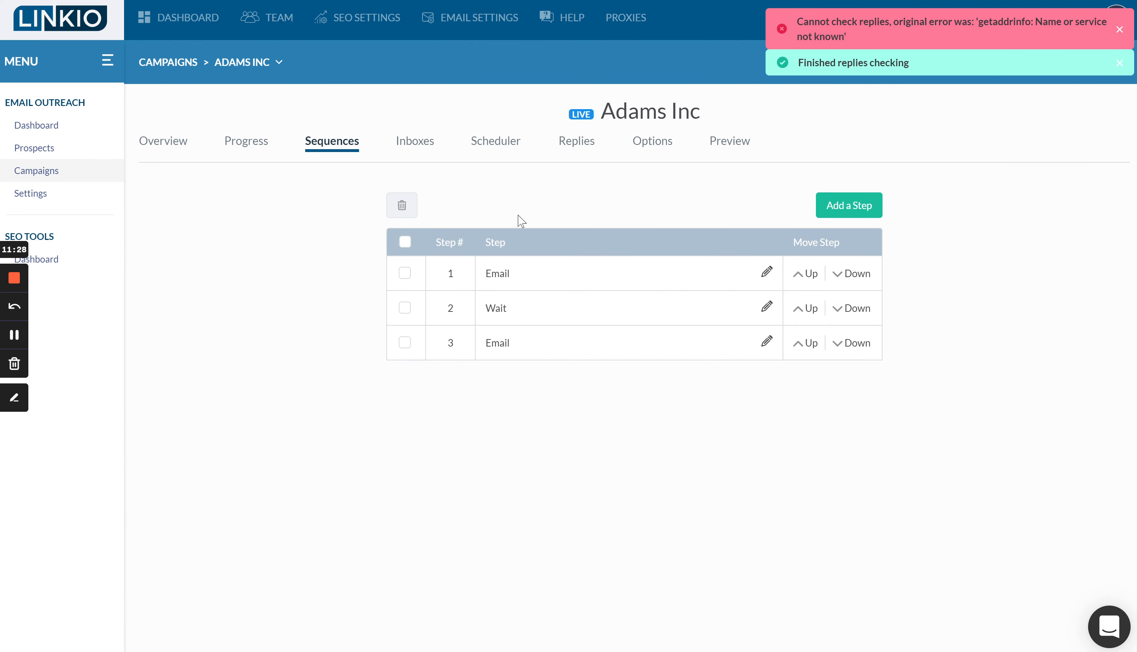
# - Look through the Adams Inc campaign's Scheduler, Replies, Options, Preview and Progress pages
pyautogui.click(486, 151)
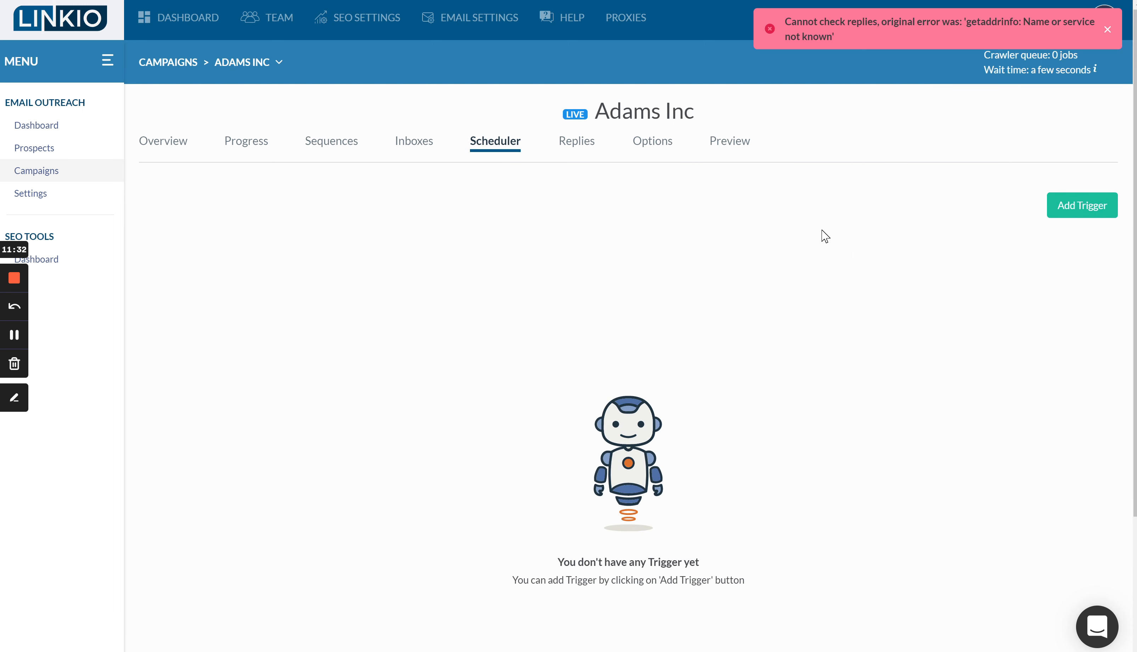
pyautogui.click(1108, 29)
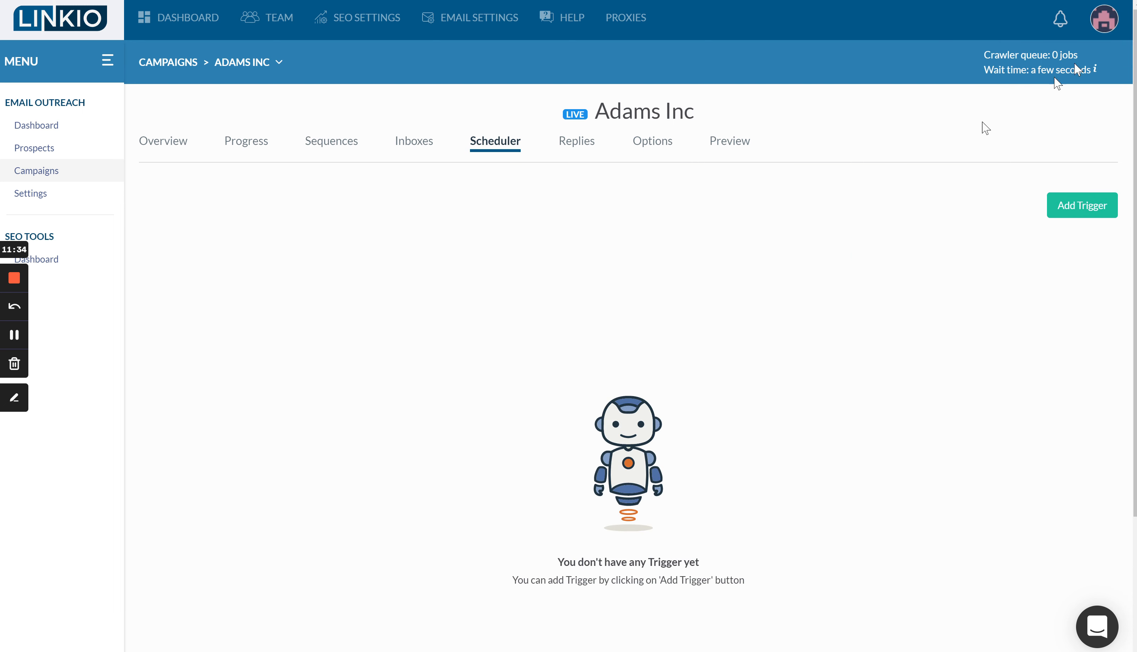
pyautogui.click(578, 144)
pyautogui.click(648, 144)
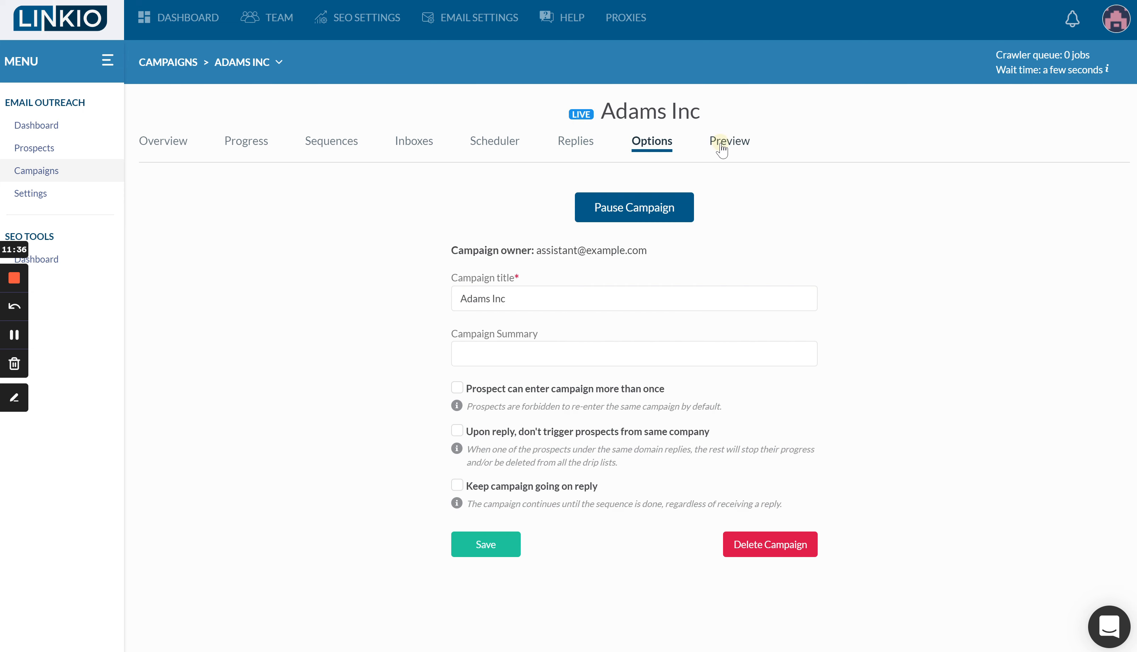
pyautogui.click(718, 147)
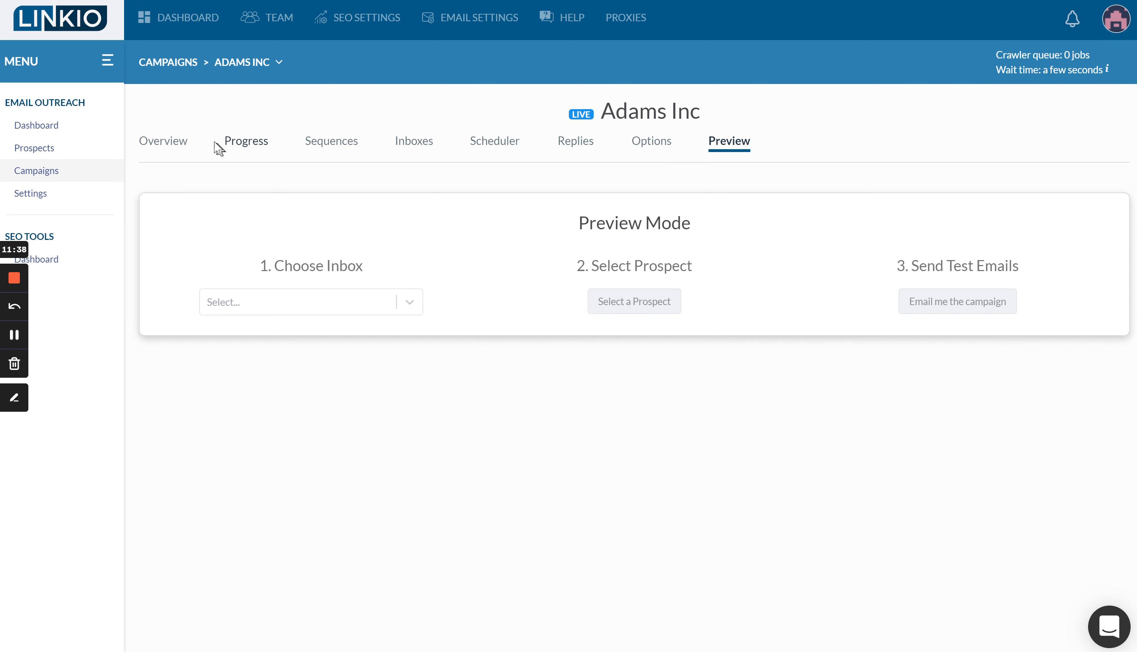
pyautogui.click(232, 145)
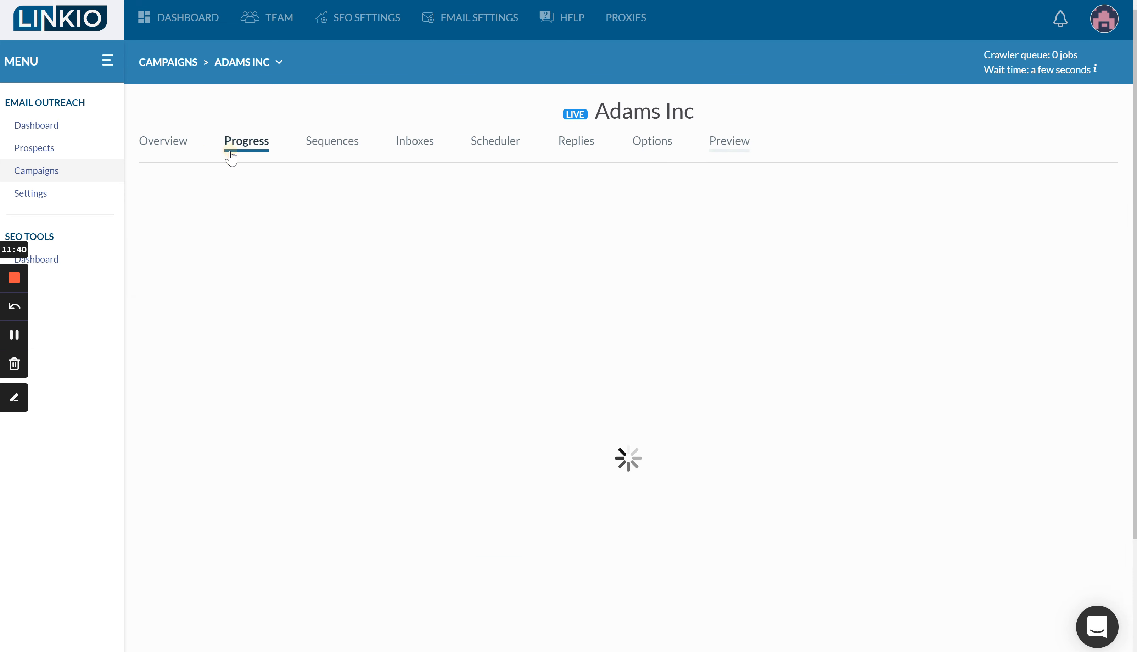